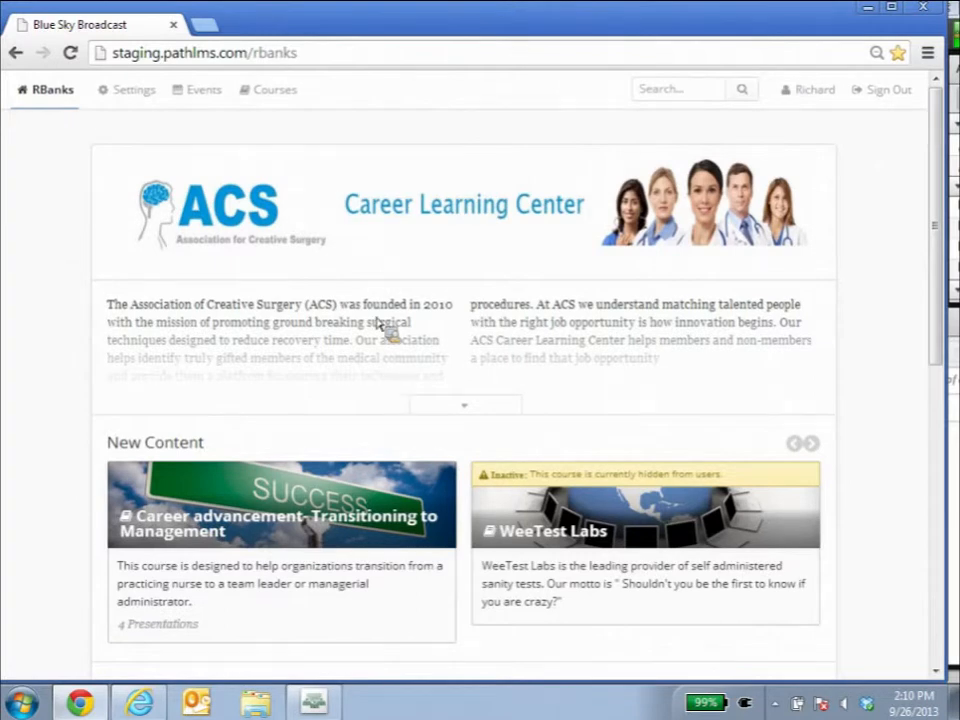
Scroll through the Career Learning Center home page to review its New Content and Featured Courses sections.
scroll(378, 322, down, 1)
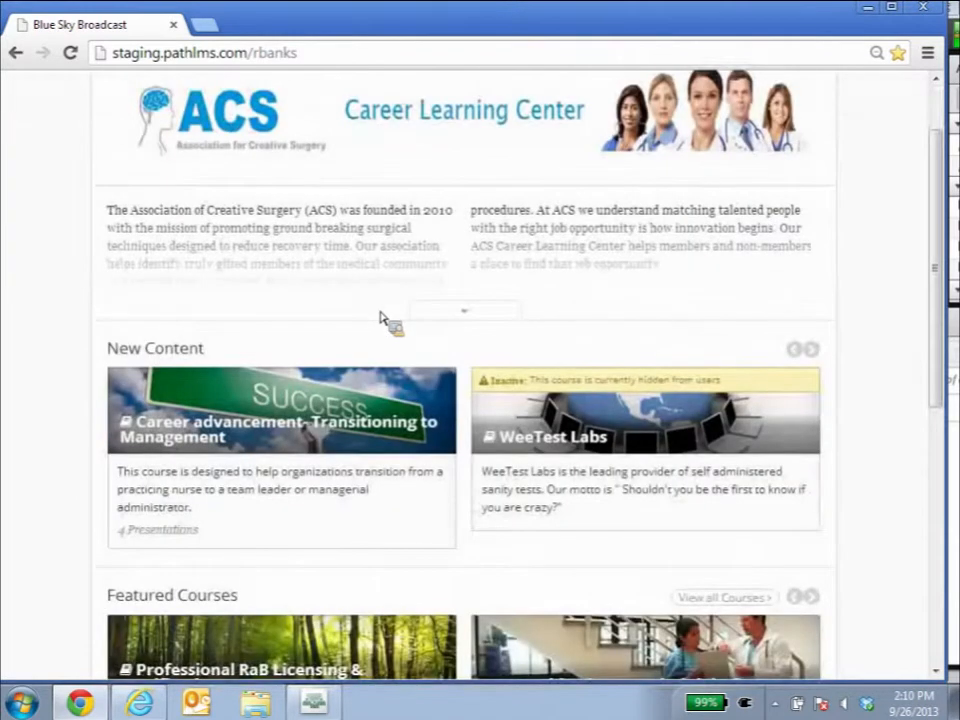
scroll(380, 317, up, 1)
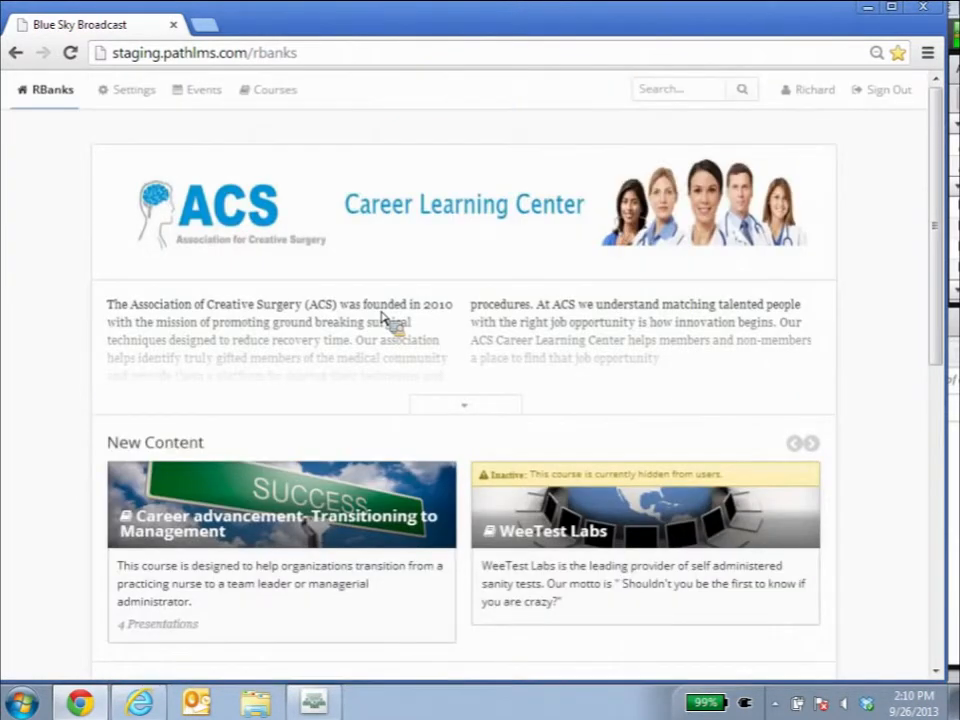
scroll(370, 340, down, 1)
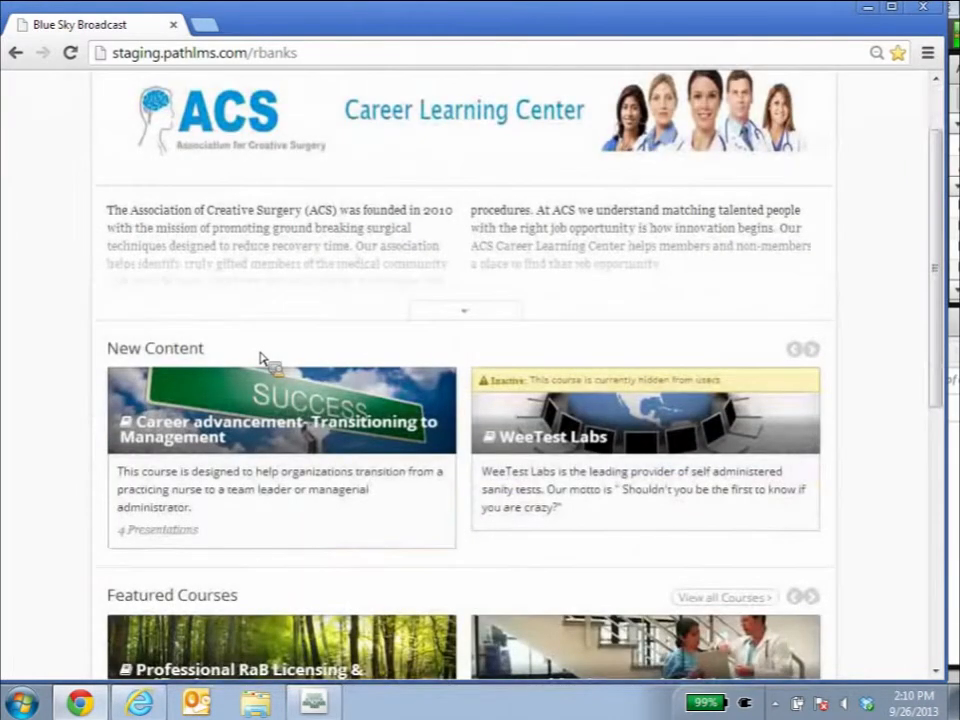
scroll(262, 358, down, 2)
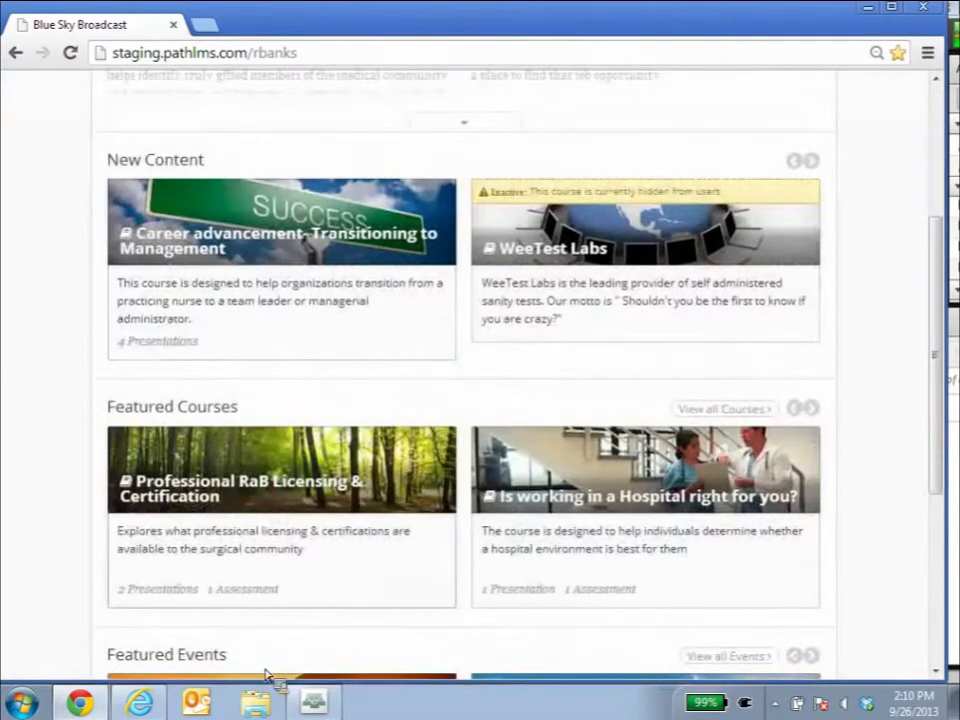
scroll(257, 658, down, 2)
scroll(261, 643, up, 1)
scroll(254, 641, up, 3)
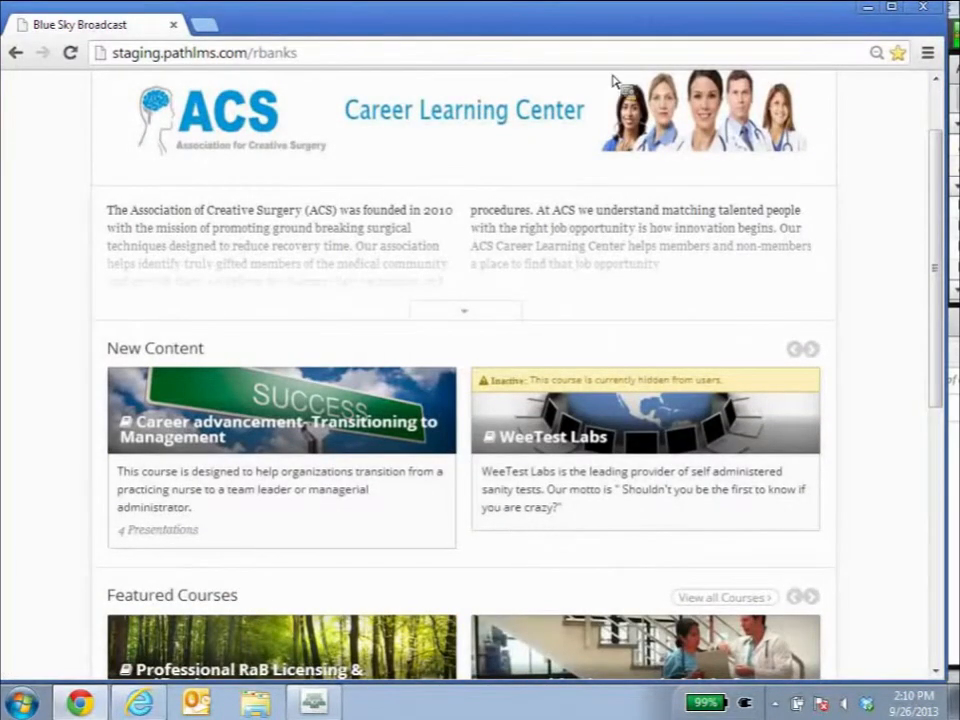
click(893, 10)
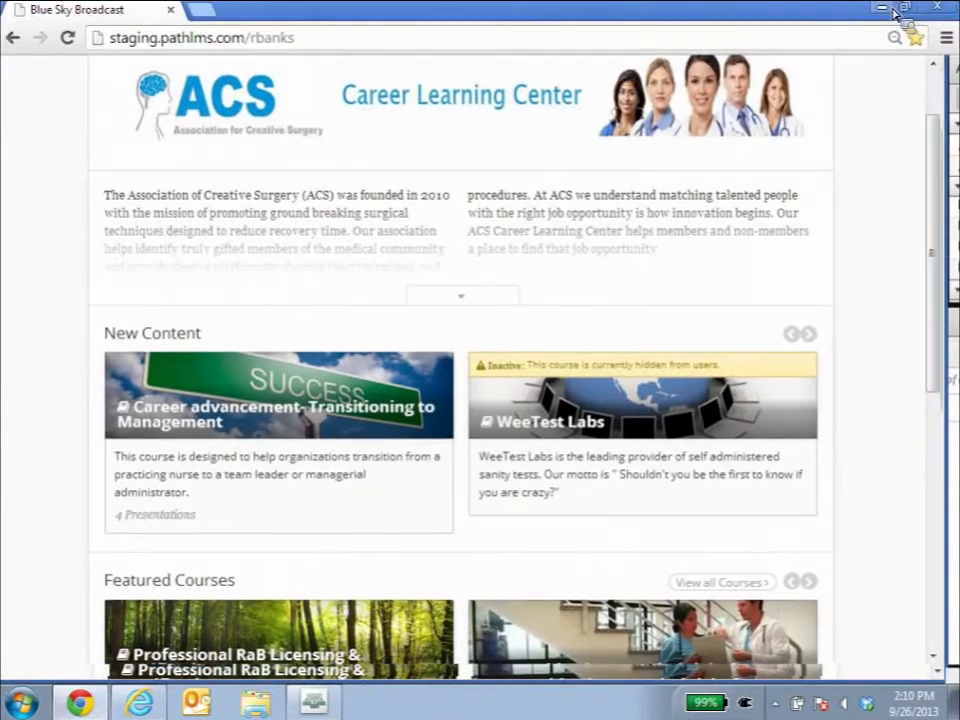
click(906, 12)
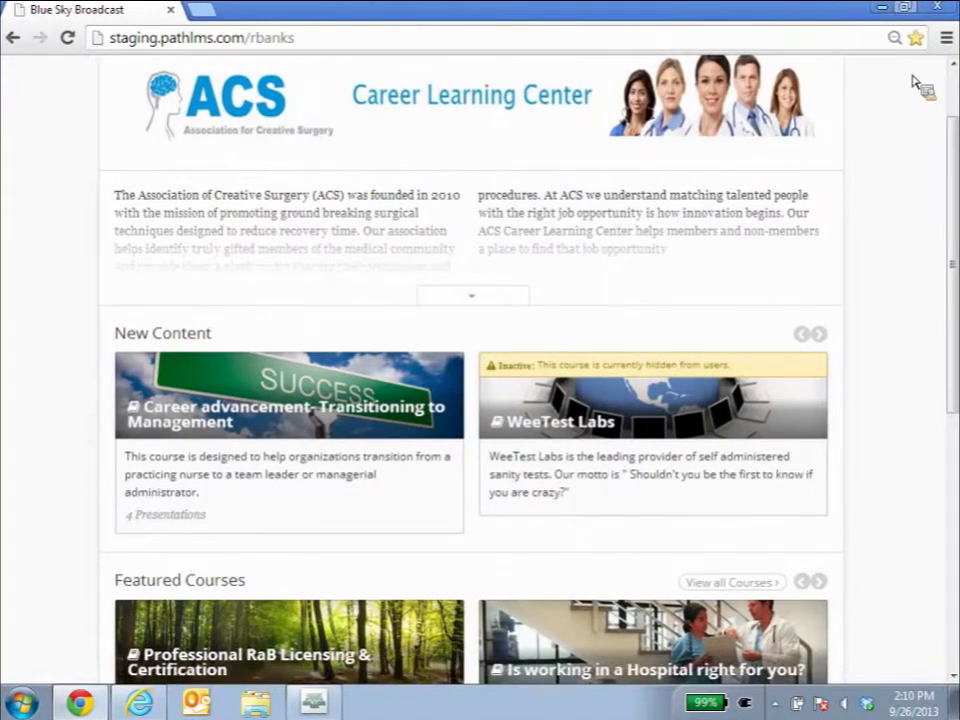
mouse_move(943, 393)
mouse_down()
mouse_move(917, 381)
mouse_move(879, 390)
mouse_move(347, 396)
mouse_move(317, 414)
mouse_move(343, 429)
mouse_move(440, 400)
mouse_move(958, 400)
mouse_up()
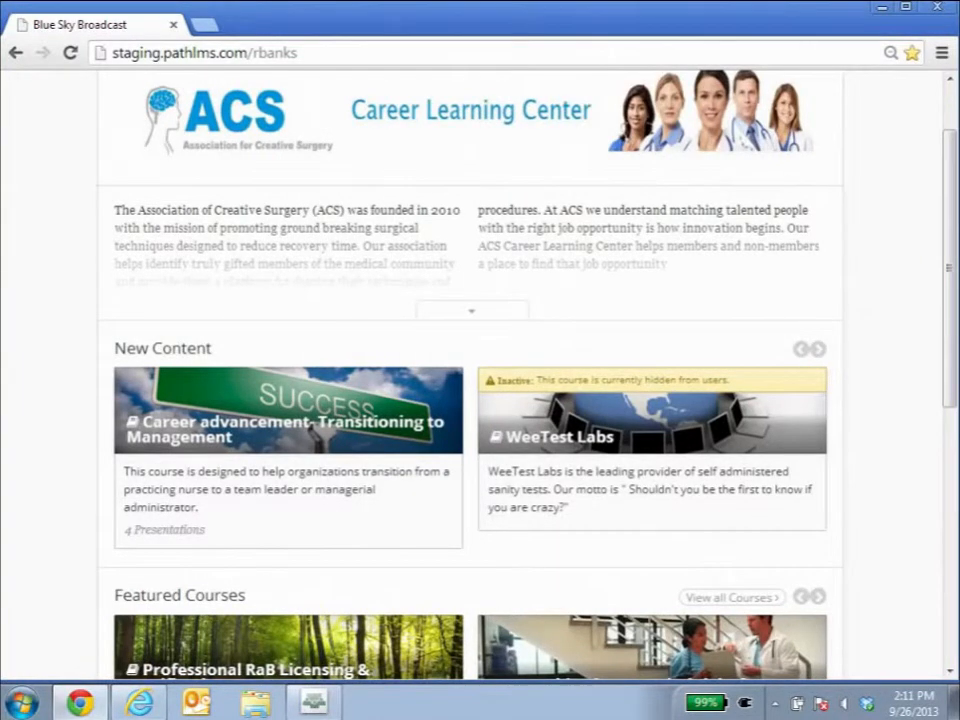
Open the Courses page and browse the list of existing courses.
scroll(857, 218, up, 2)
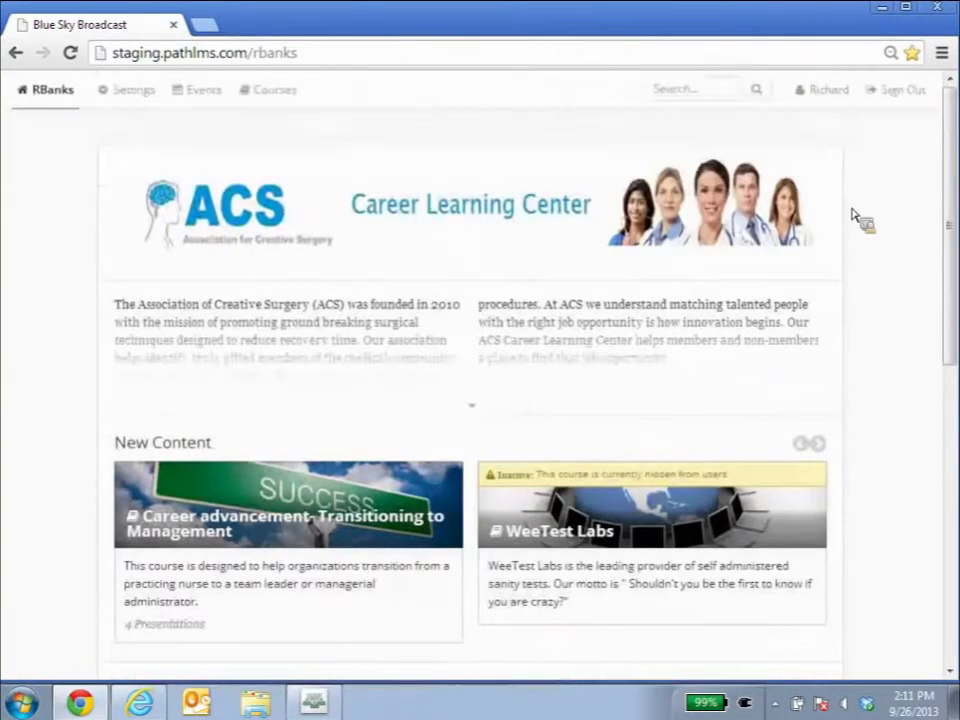
click(287, 93)
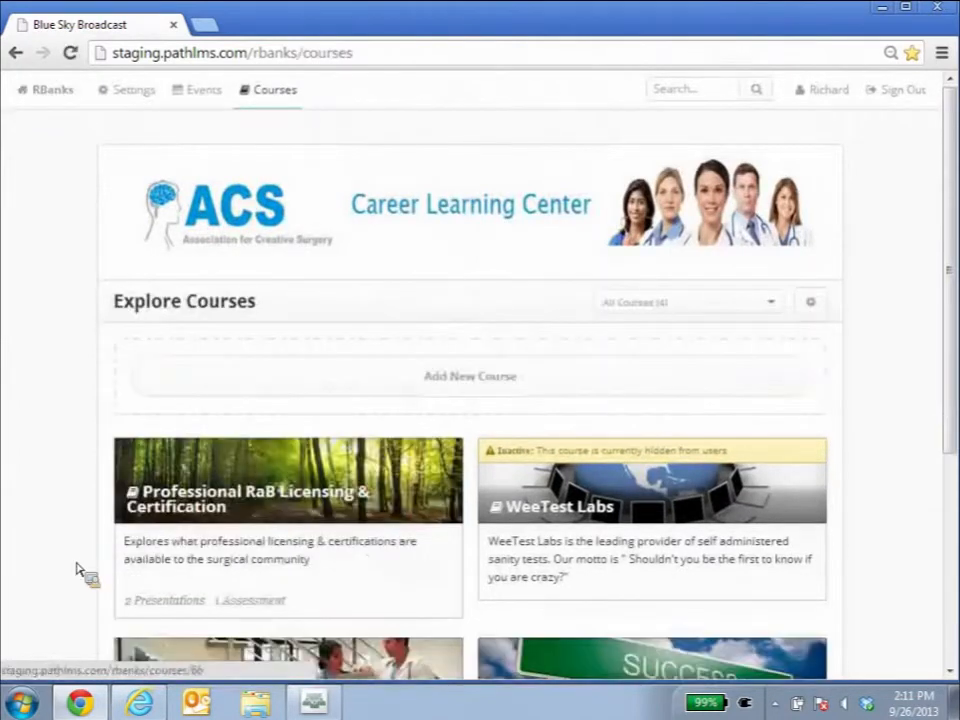
scroll(26, 495, down, 2)
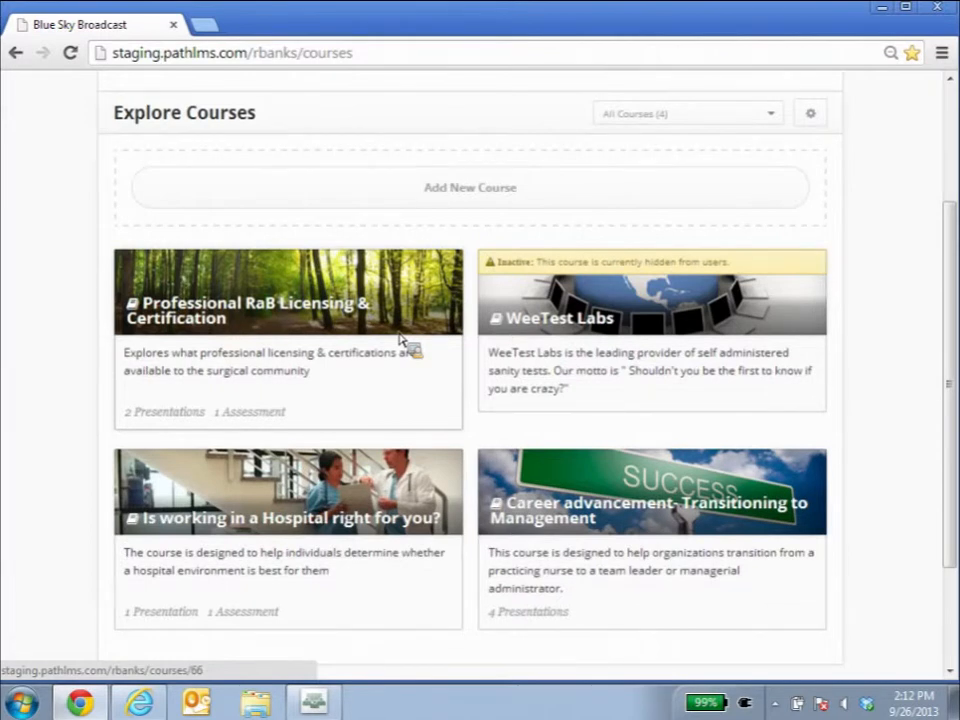
Start a new course, pick the Employer Resources category, review the remaining form fields and cancel the form.
click(388, 195)
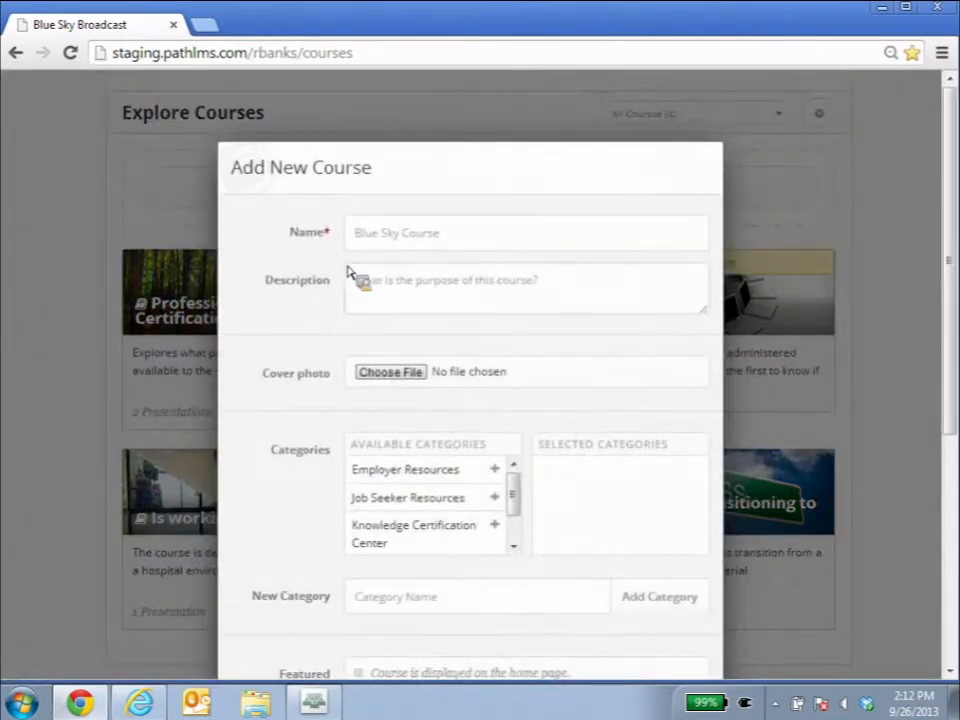
scroll(330, 168, down, 1)
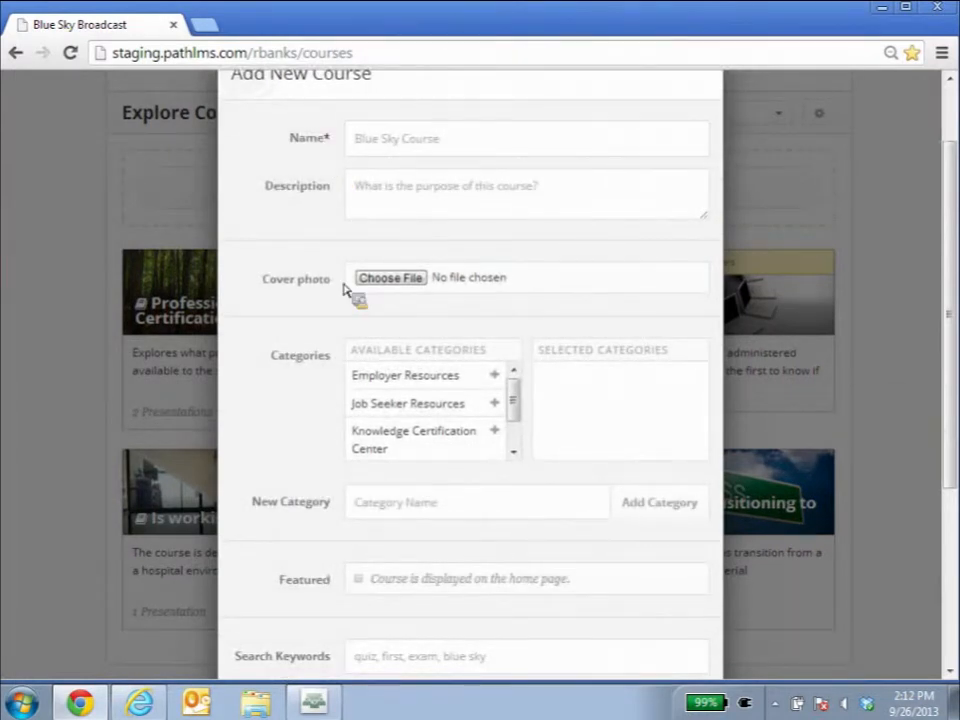
click(358, 388)
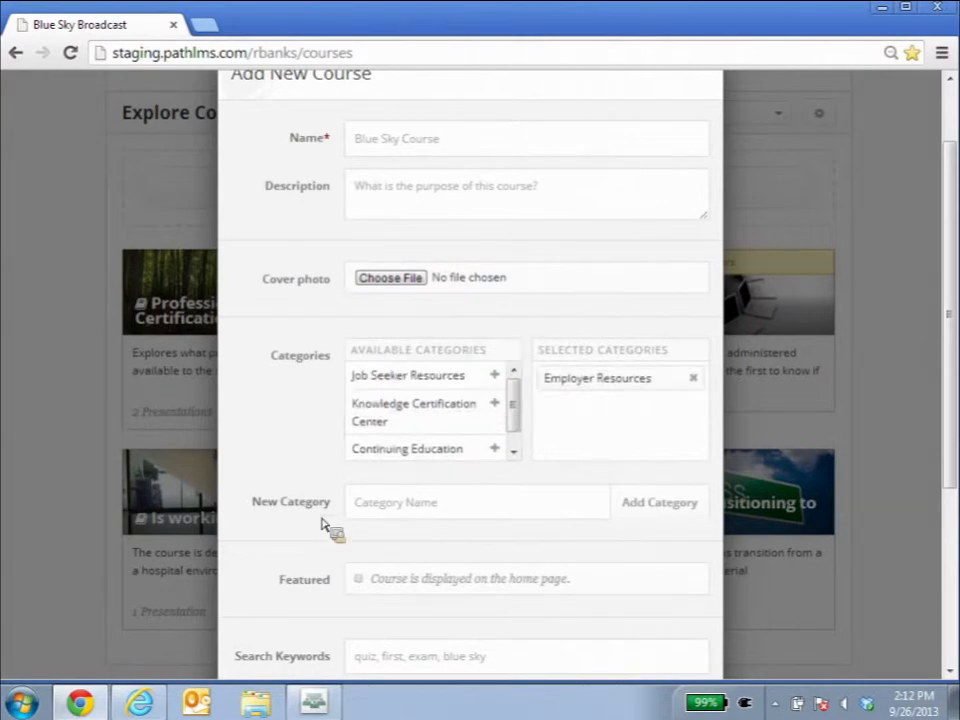
scroll(322, 524, down, 1)
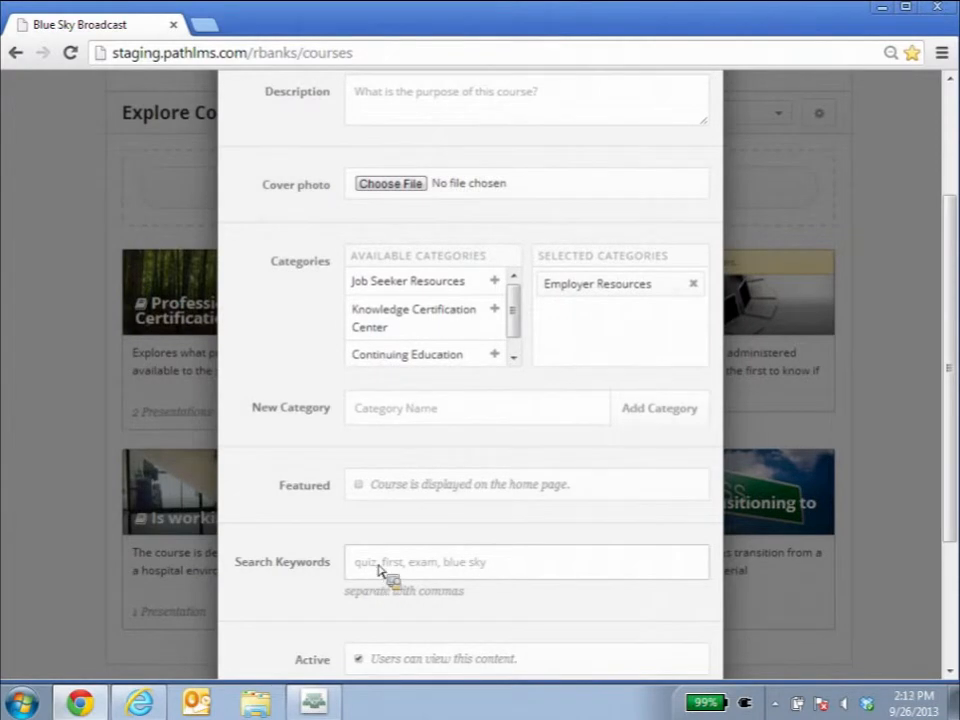
scroll(379, 569, down, 2)
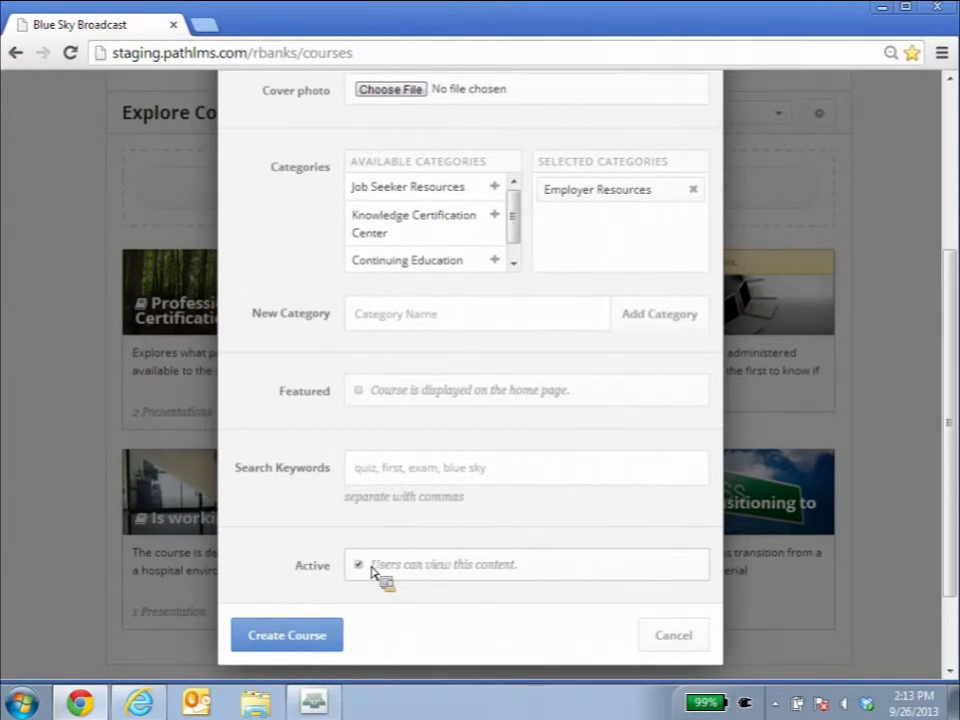
click(702, 645)
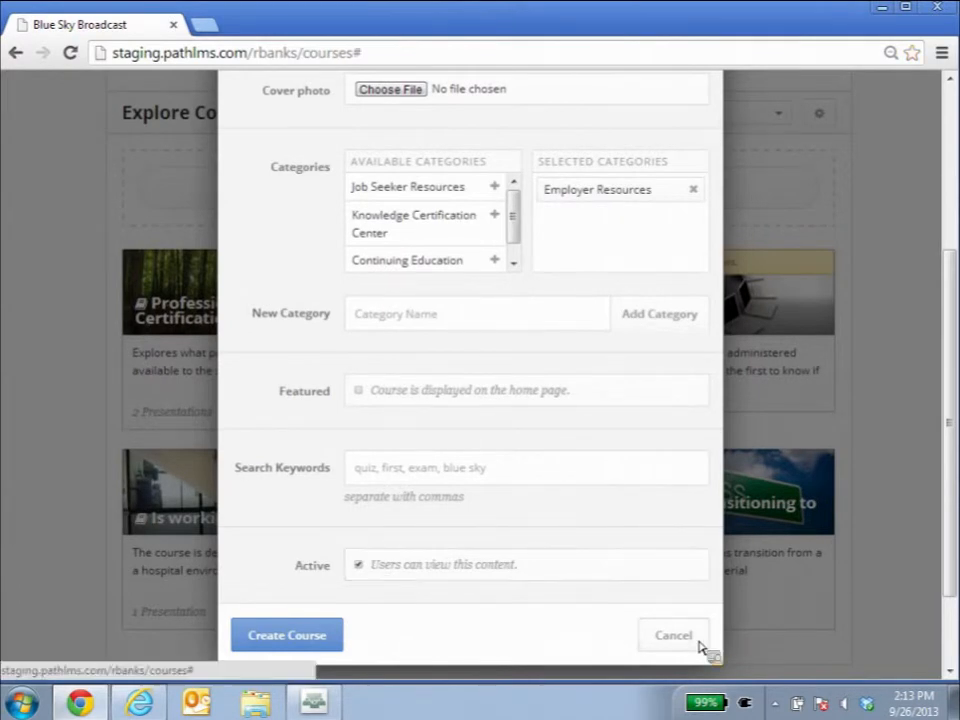
Open the Professional RaB Licensing & Certification course.
scroll(560, 578, down, 1)
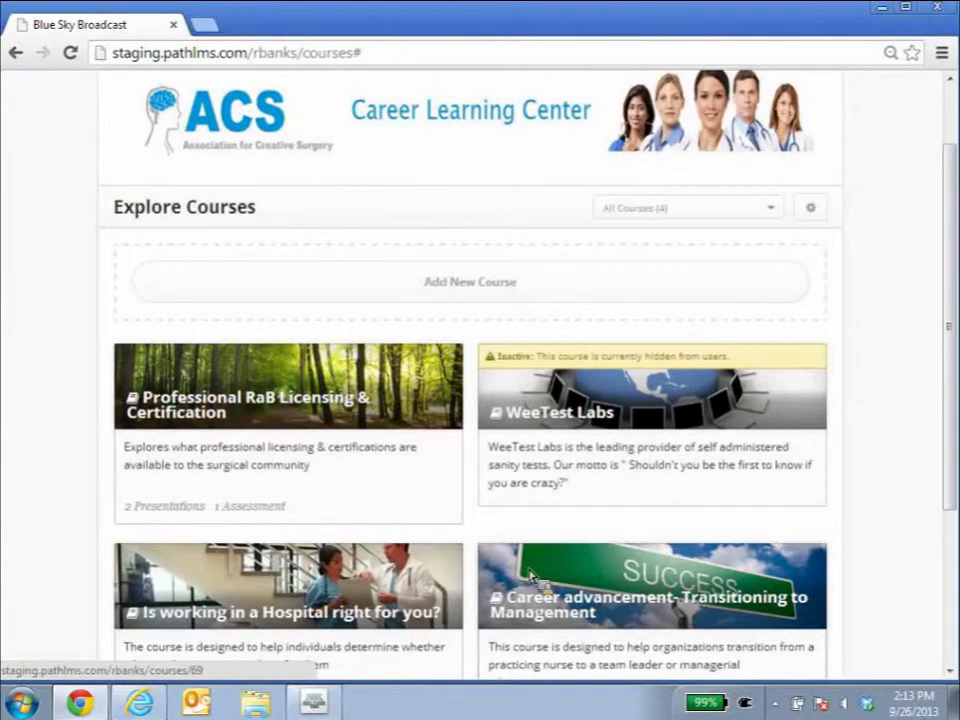
click(320, 406)
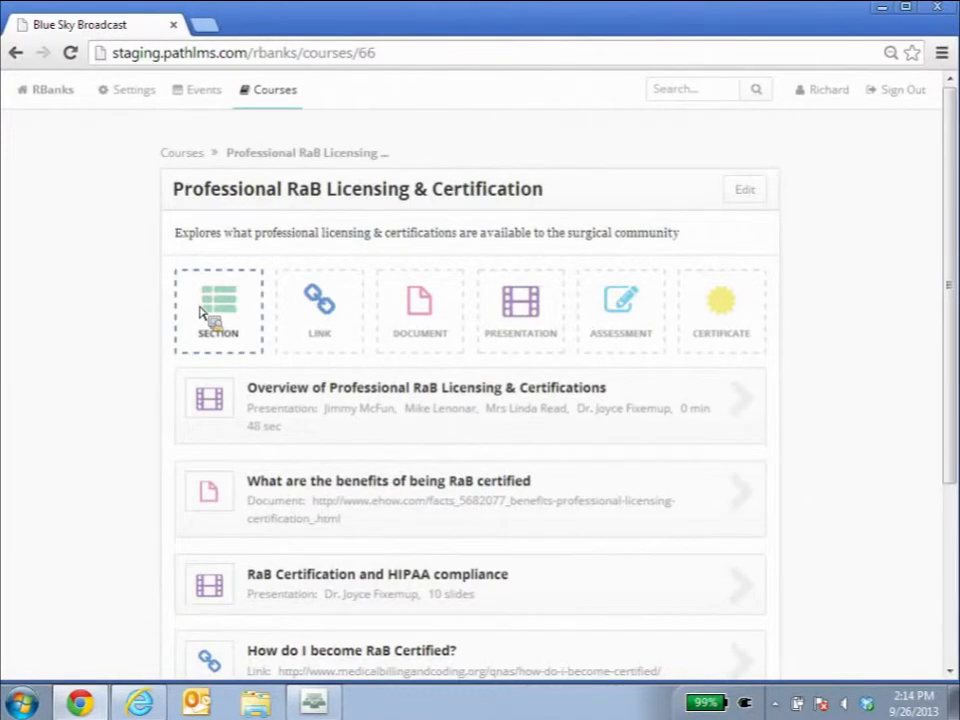
Start adding a presentation, switch its type to Video Only and then Slides + Video, review the fields and cancel.
click(520, 326)
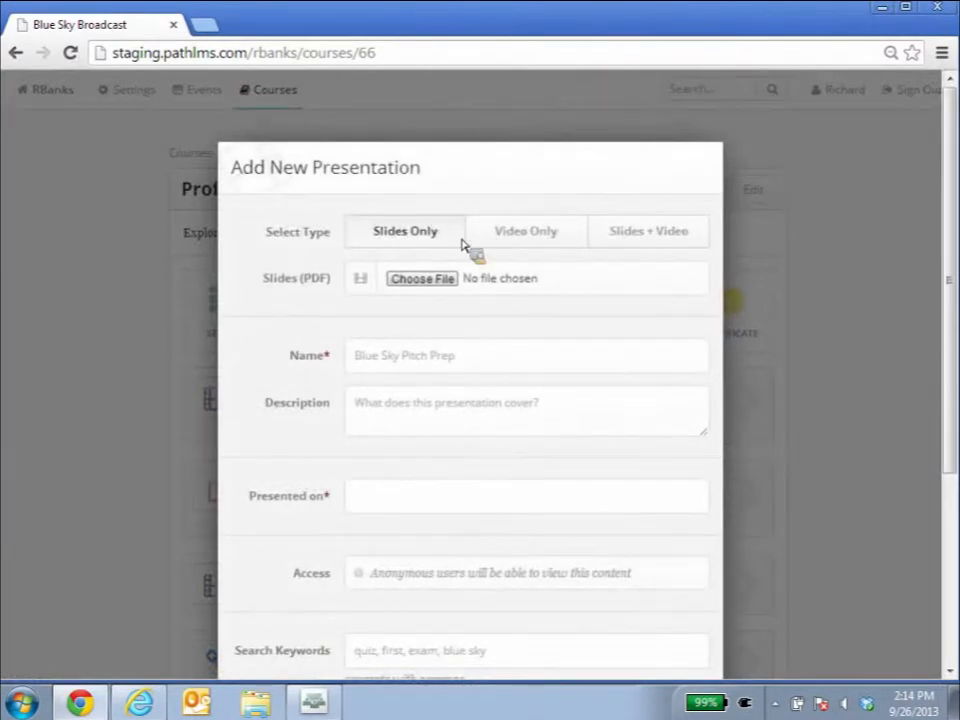
click(524, 234)
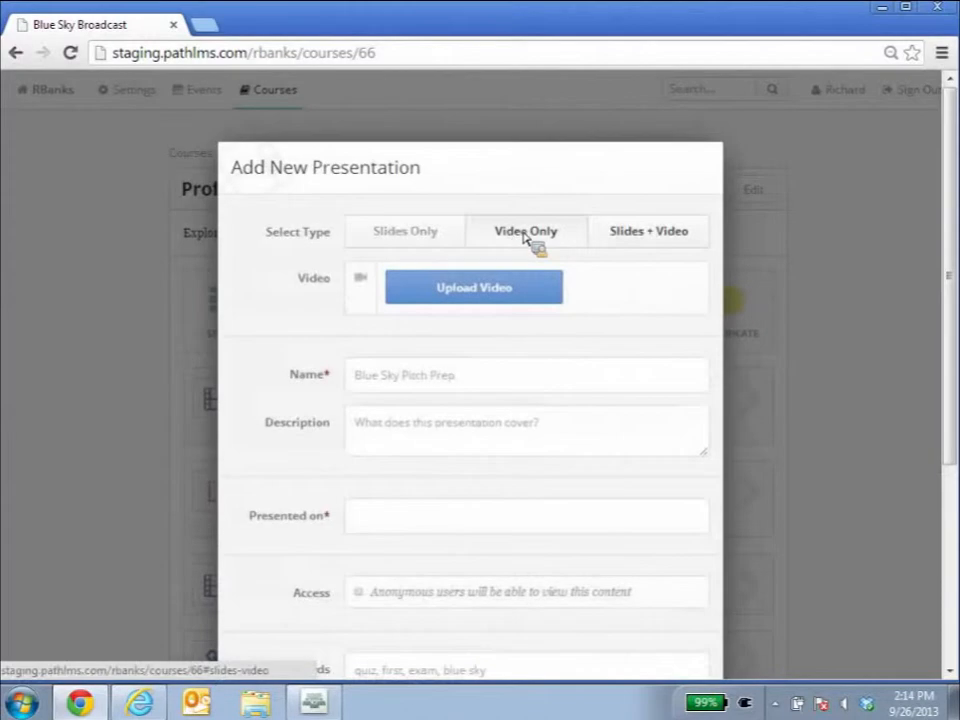
click(627, 249)
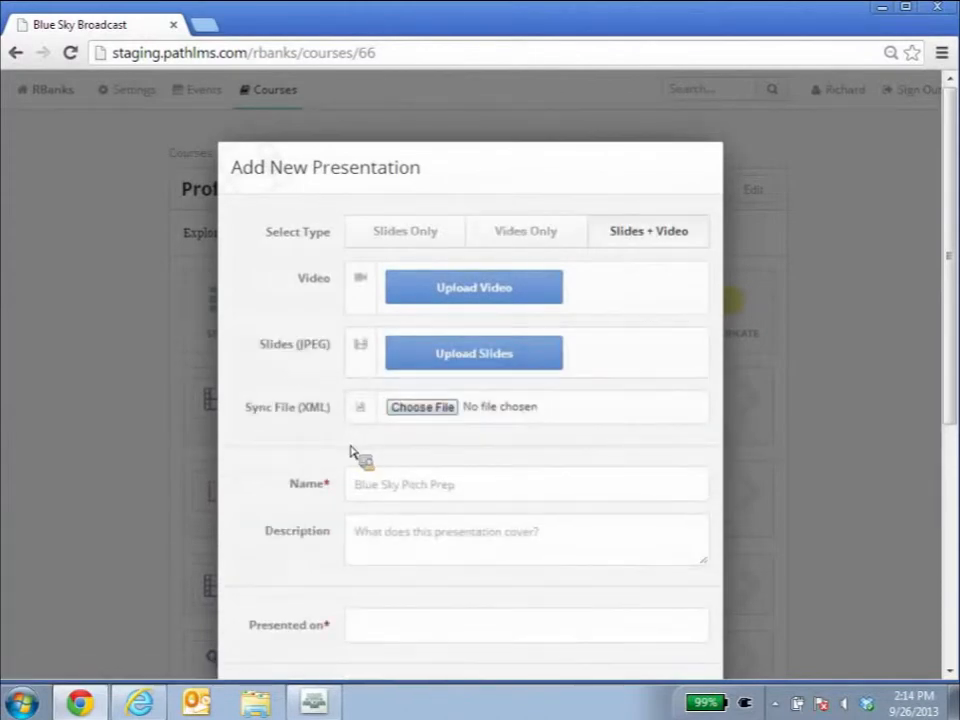
scroll(352, 451, down, 1)
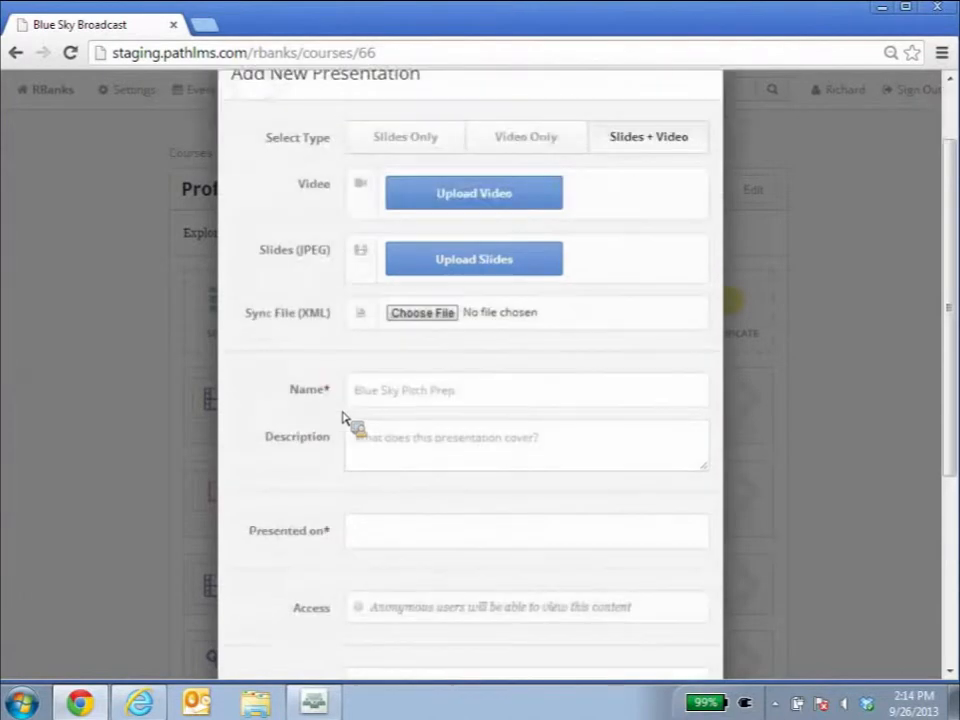
scroll(343, 427, down, 1)
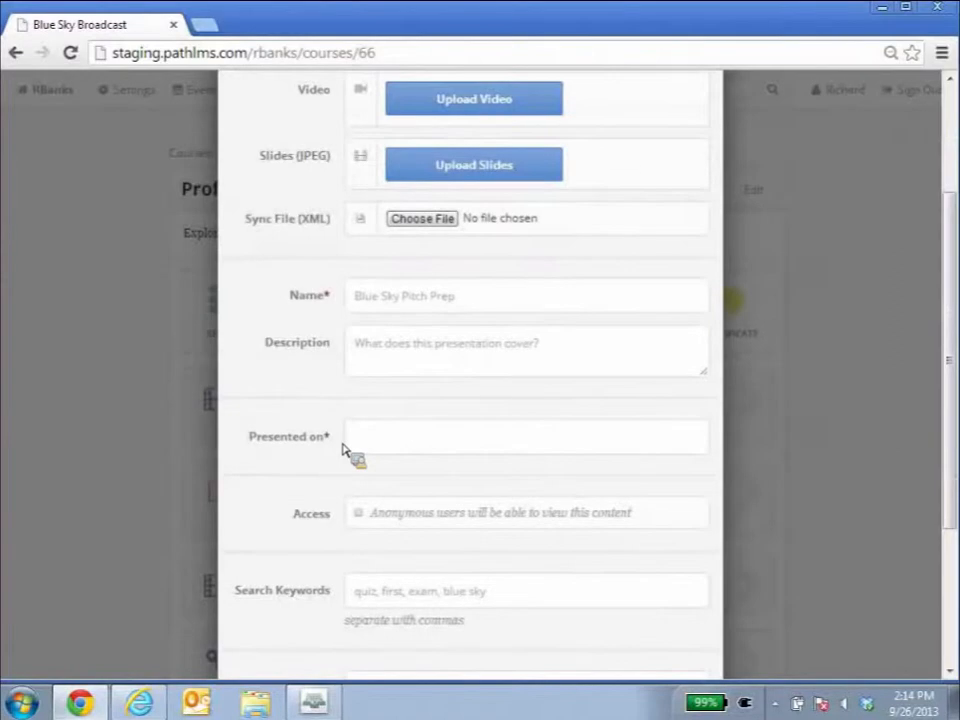
scroll(343, 450, down, 1)
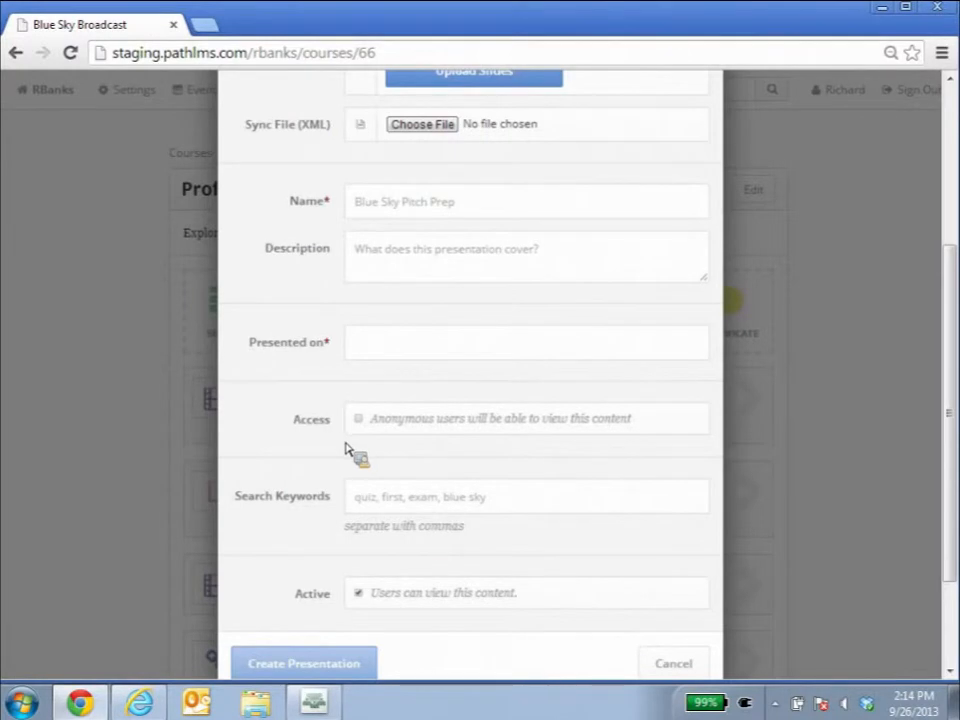
click(673, 664)
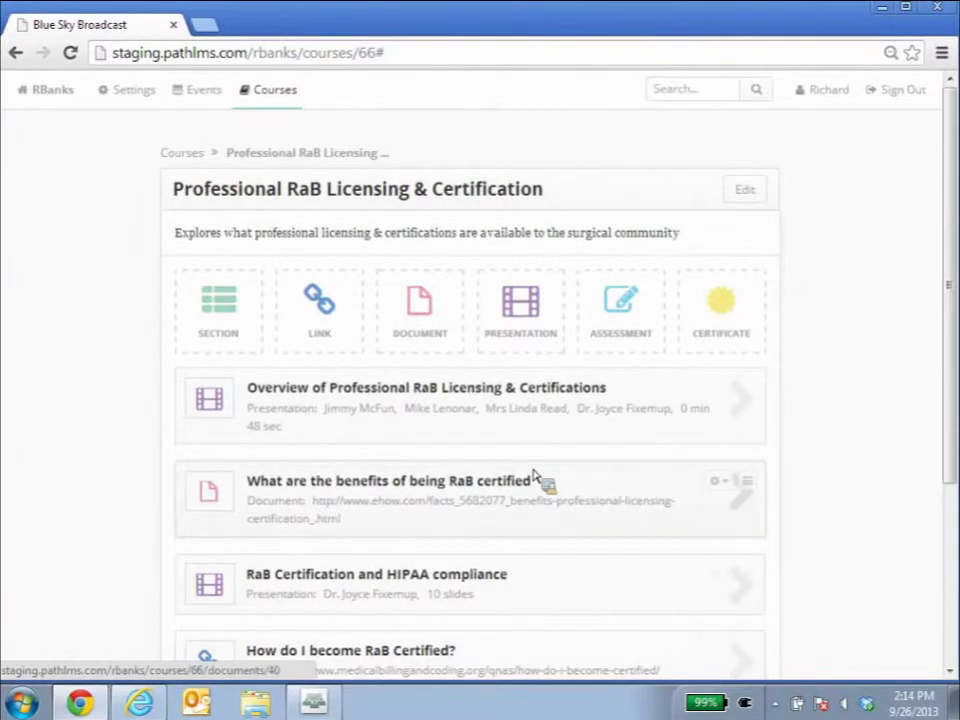
Open the Overview of Professional RaB Licensing & Certifications presentation and review its description and contributors.
click(488, 401)
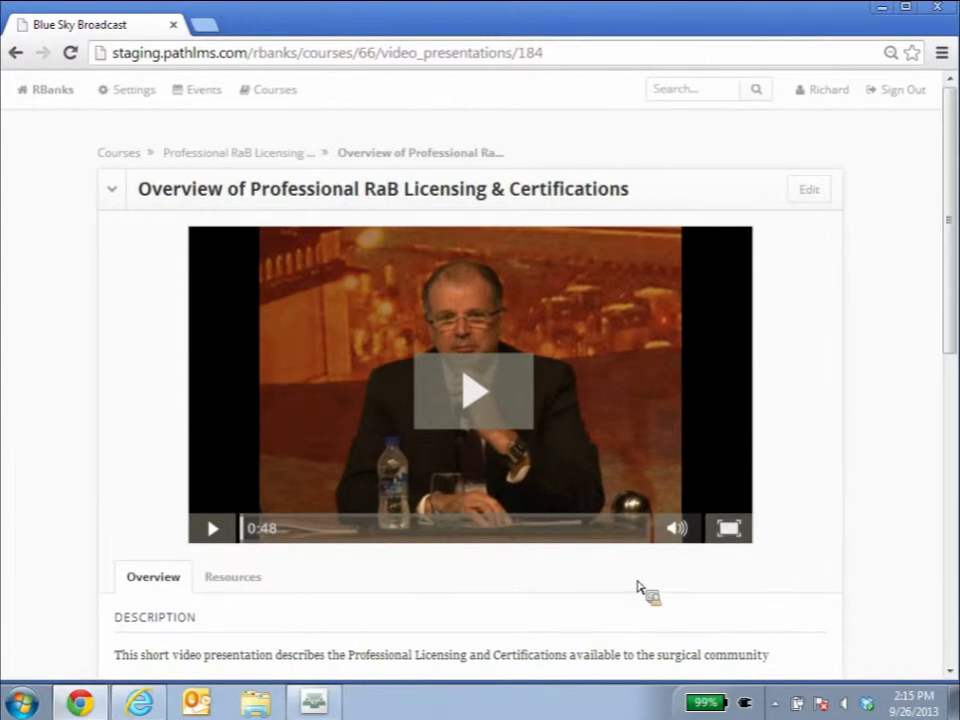
scroll(637, 585, down, 2)
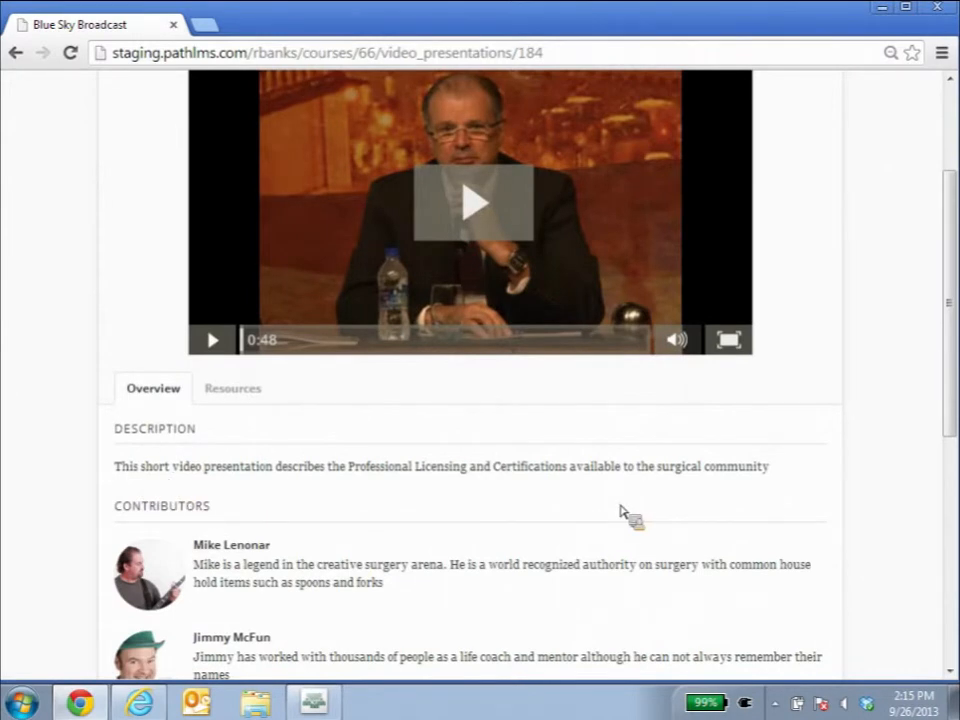
scroll(625, 514, down, 2)
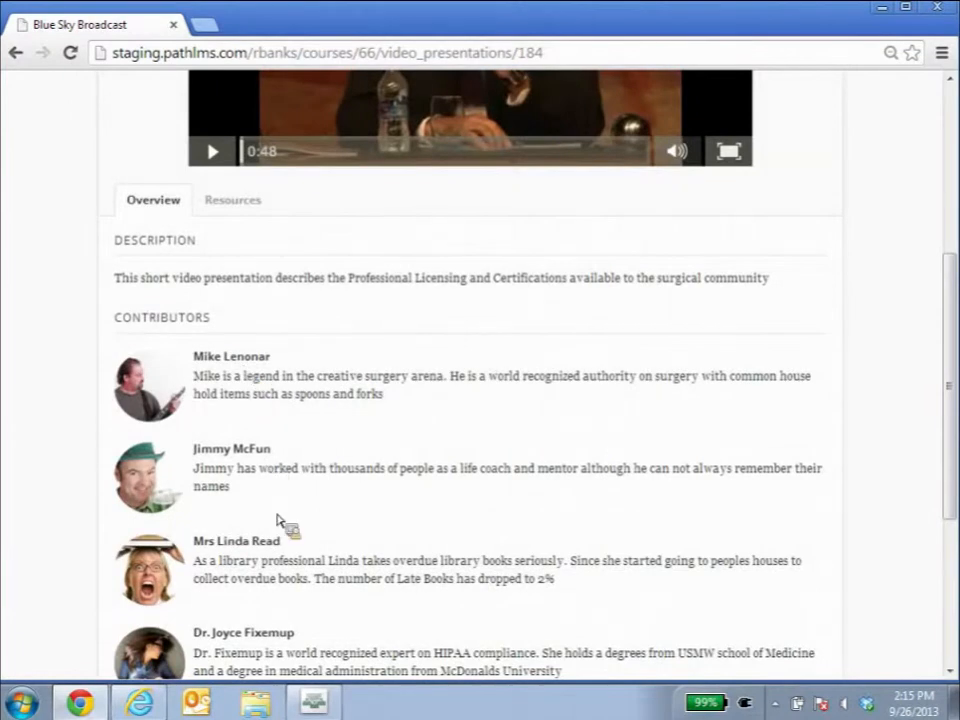
scroll(280, 522, down, 2)
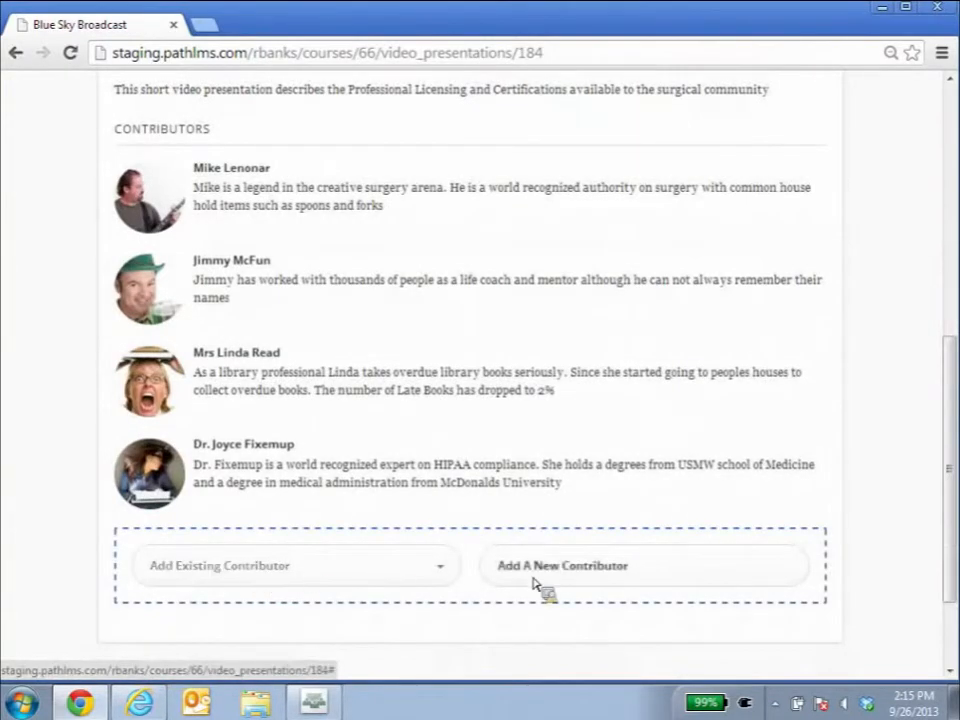
scroll(572, 596, up, 1)
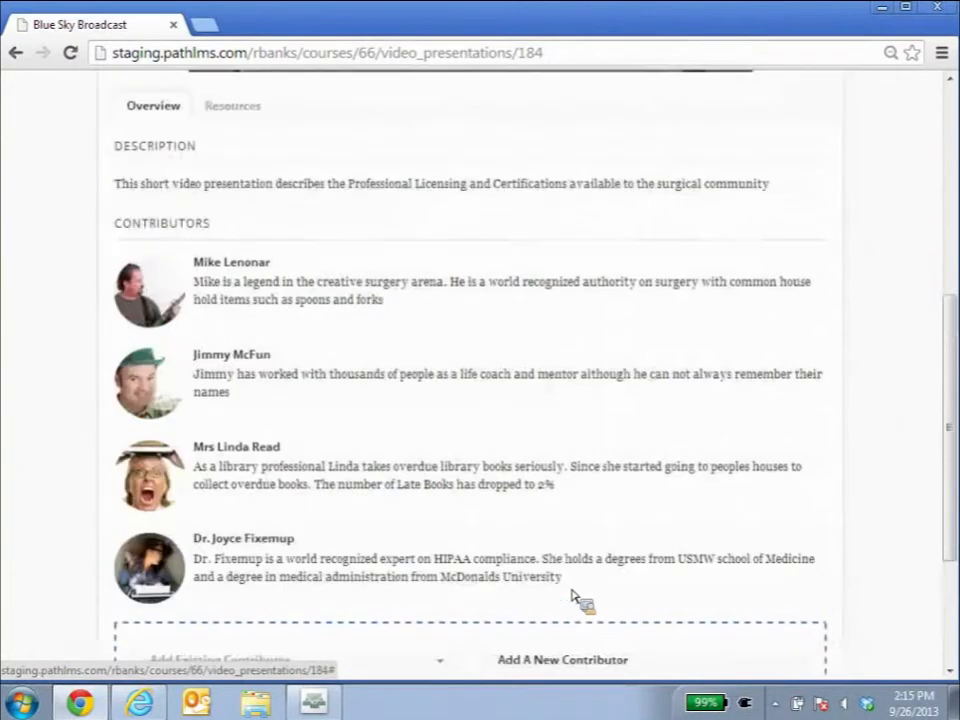
scroll(572, 596, up, 1)
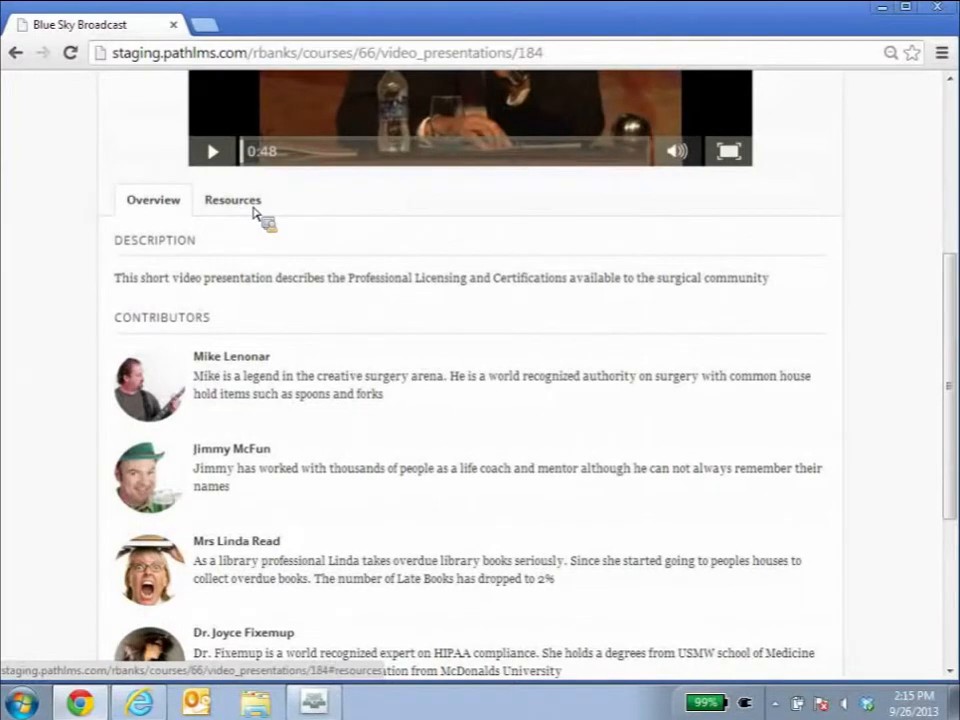
View the presentation's Resources tab, then return to the course page through the breadcrumb.
click(240, 200)
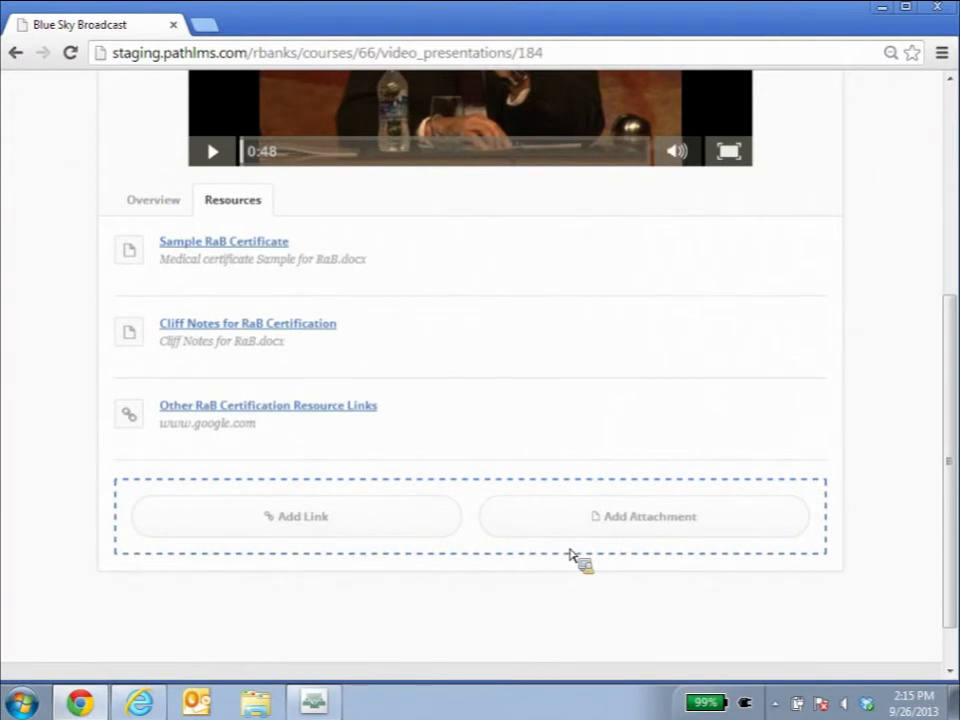
scroll(781, 430, up, 4)
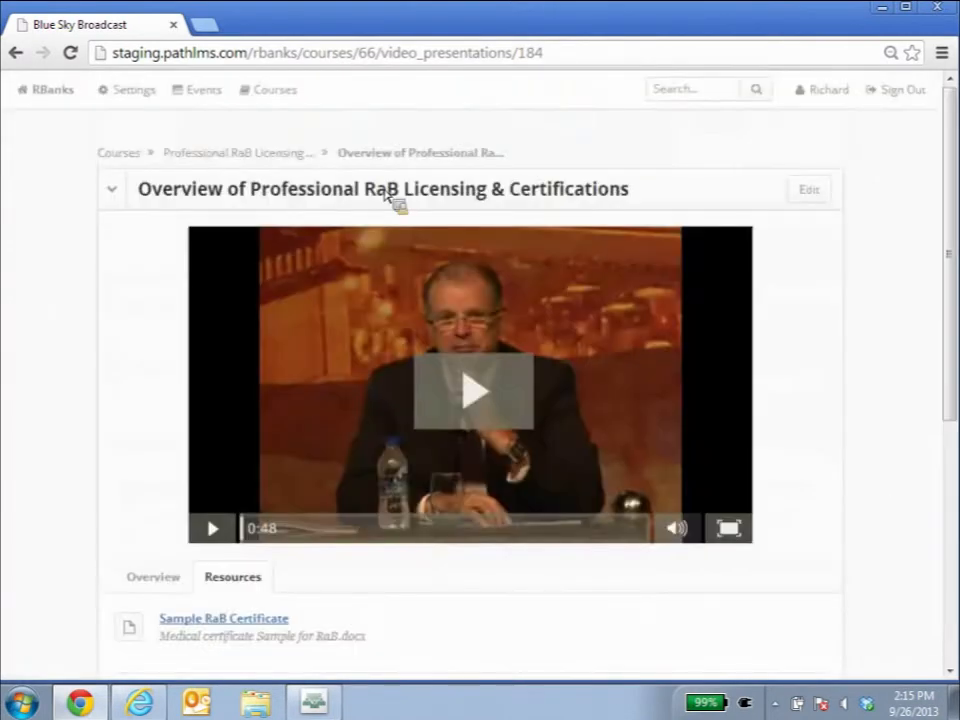
click(279, 158)
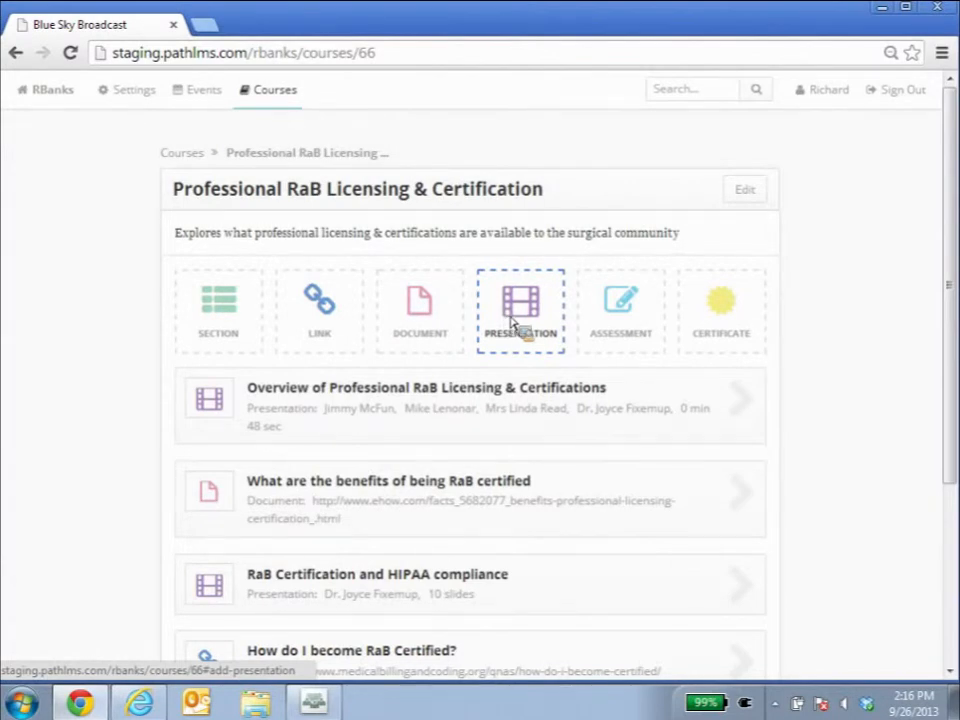
Start adding an assessment to the course, review its fields and cancel the dialog.
click(625, 305)
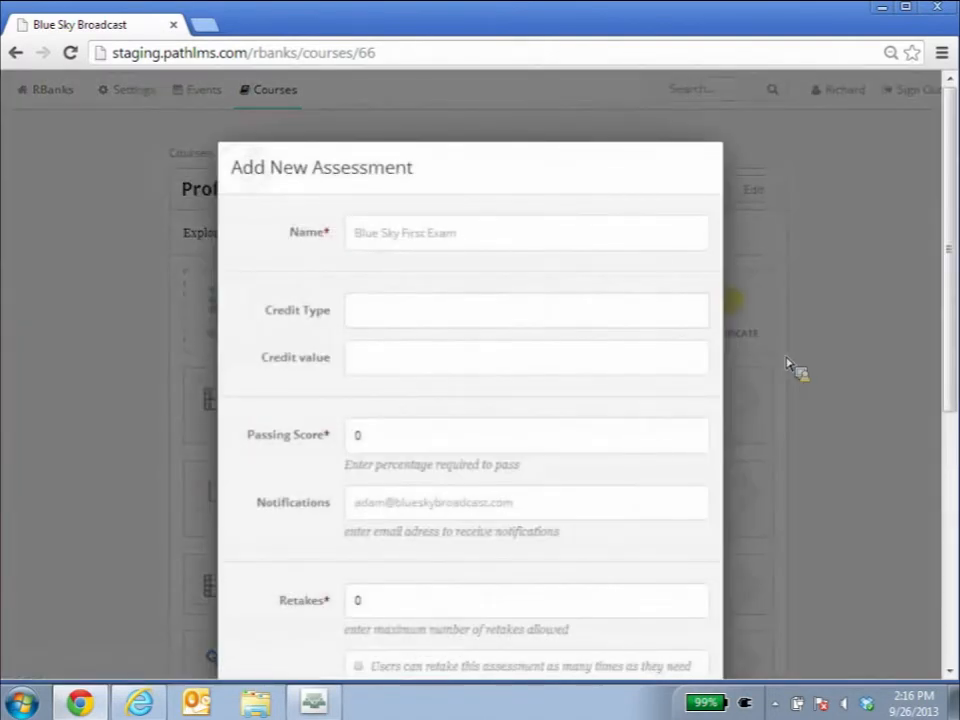
scroll(611, 325, down, 1)
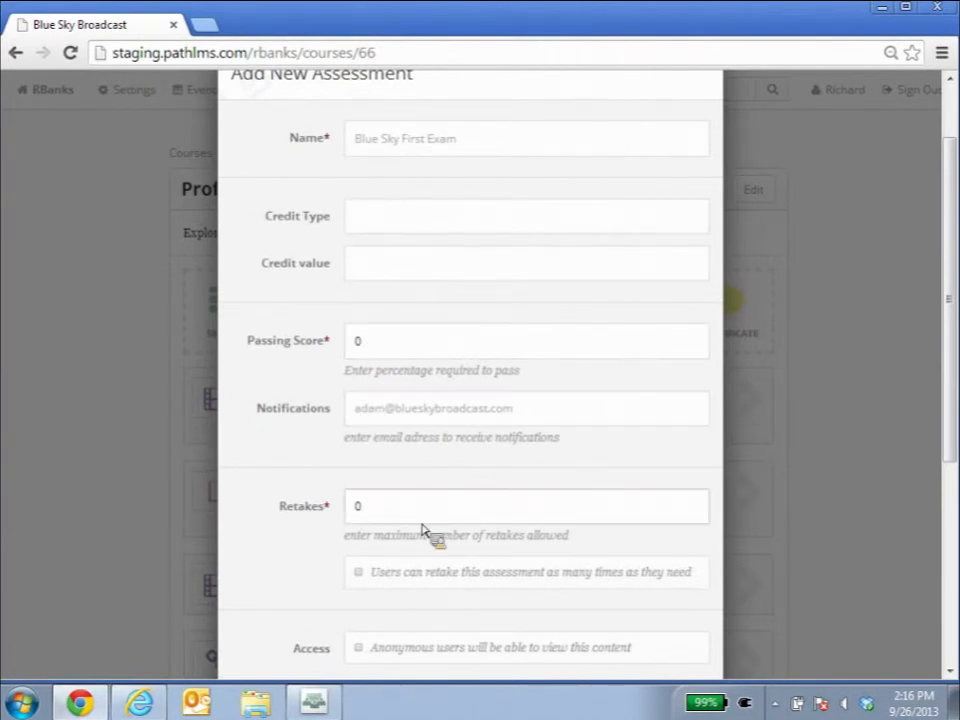
scroll(424, 523, down, 1)
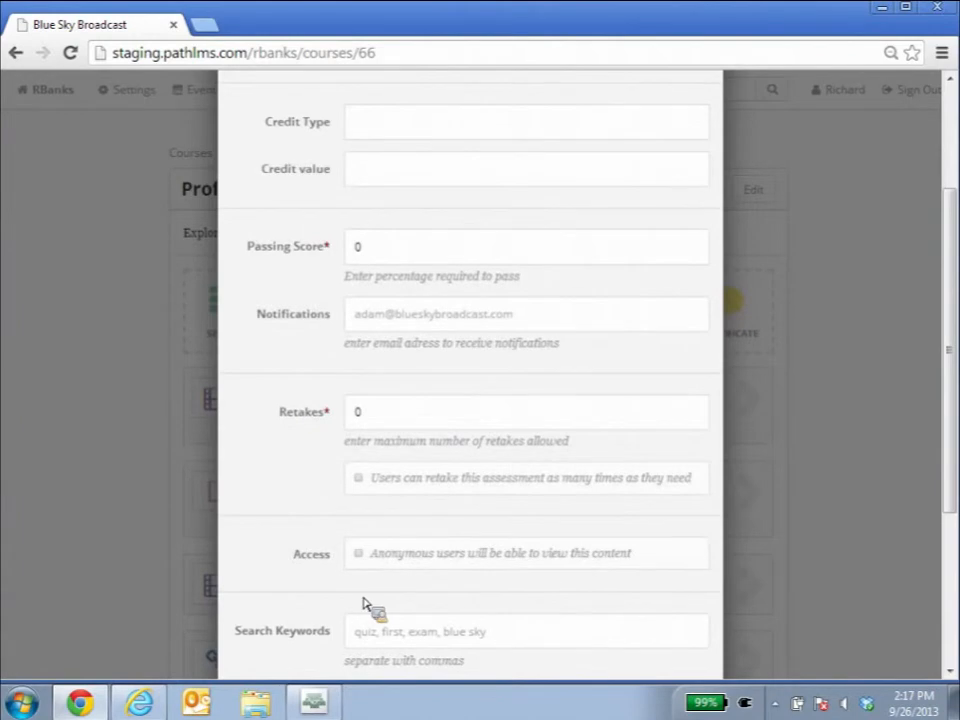
scroll(365, 605, down, 3)
click(355, 449)
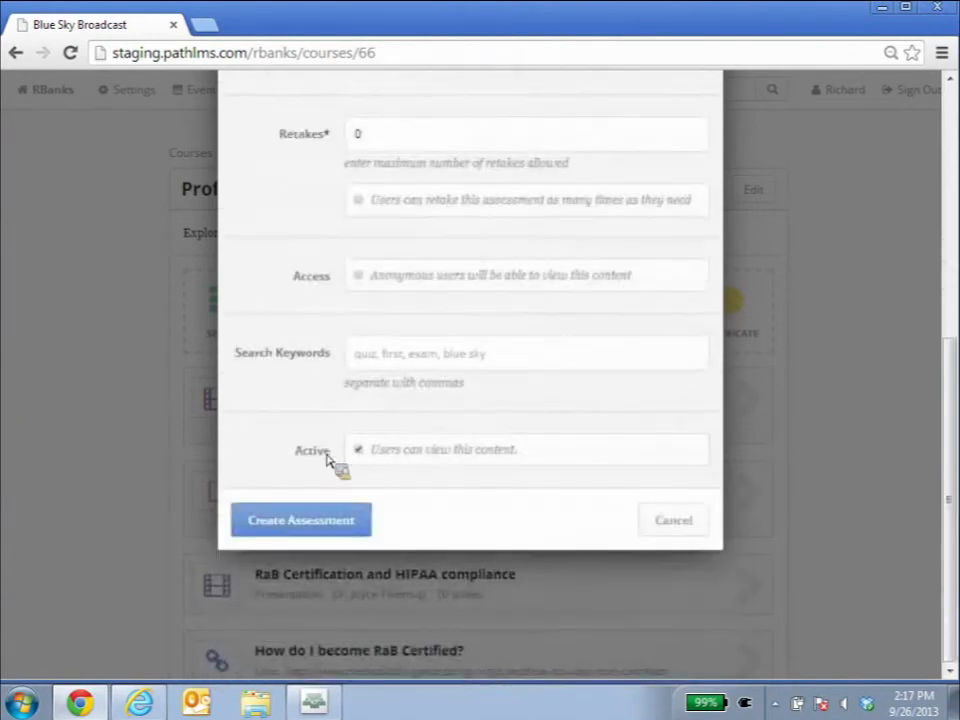
click(674, 520)
Open the RaB Certification Test assessment and switch to editing its questions.
scroll(600, 540, down, 1)
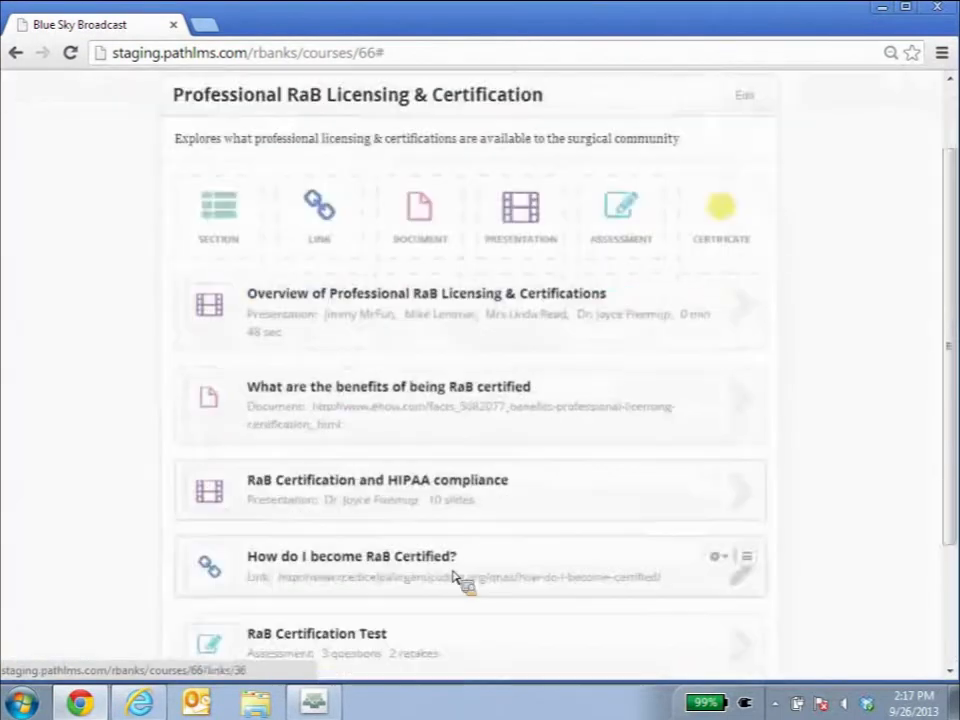
click(362, 635)
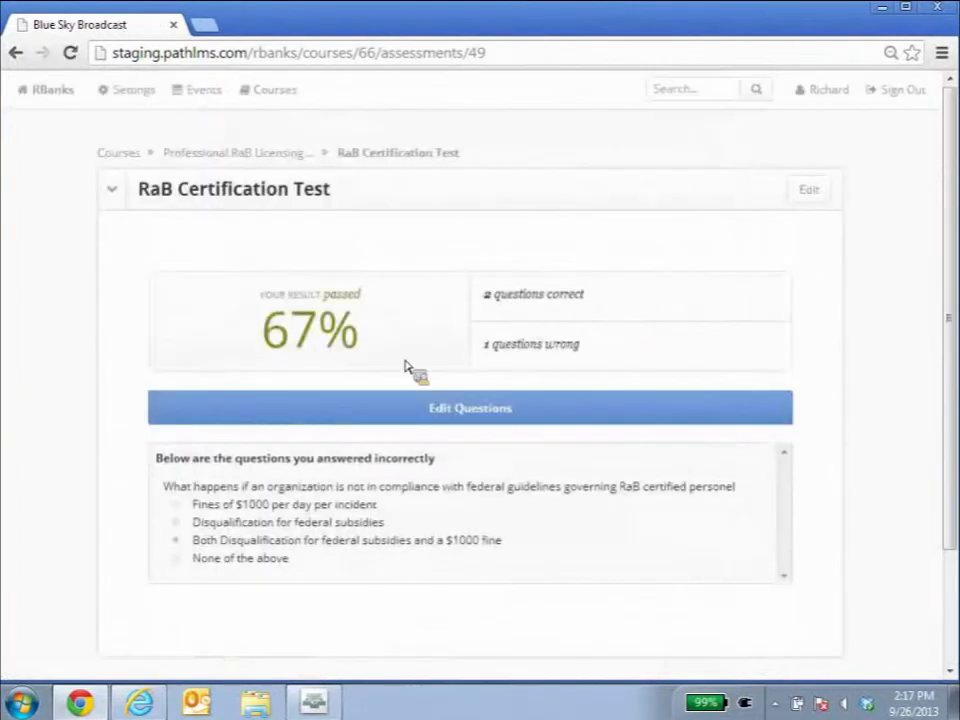
click(407, 403)
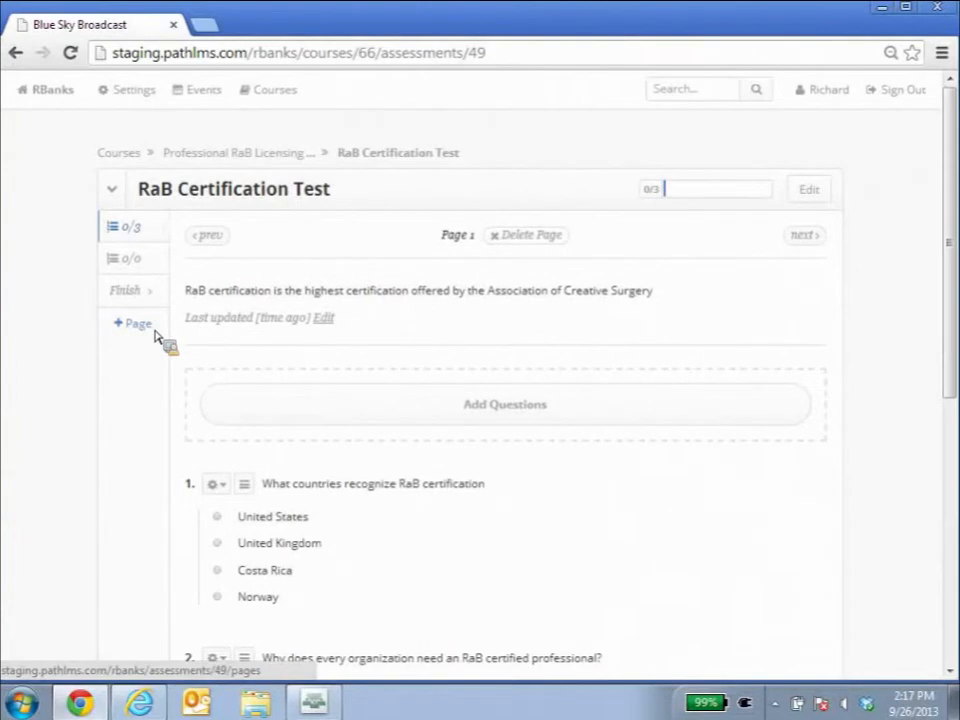
Start adding a new question, review the question types and correct-answer marking, then cancel.
click(273, 400)
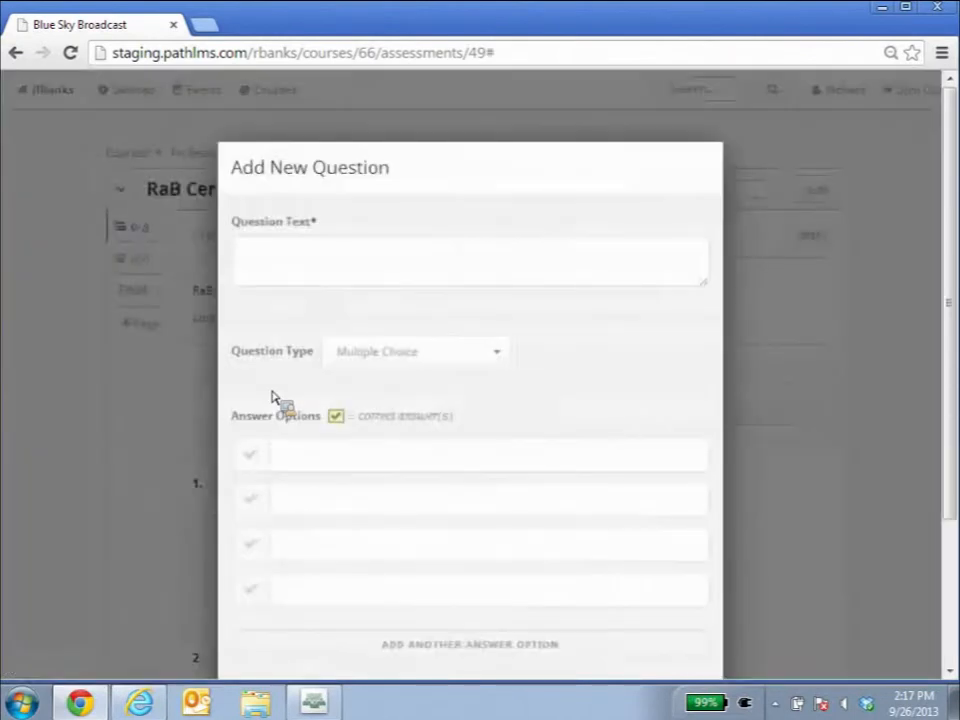
click(252, 252)
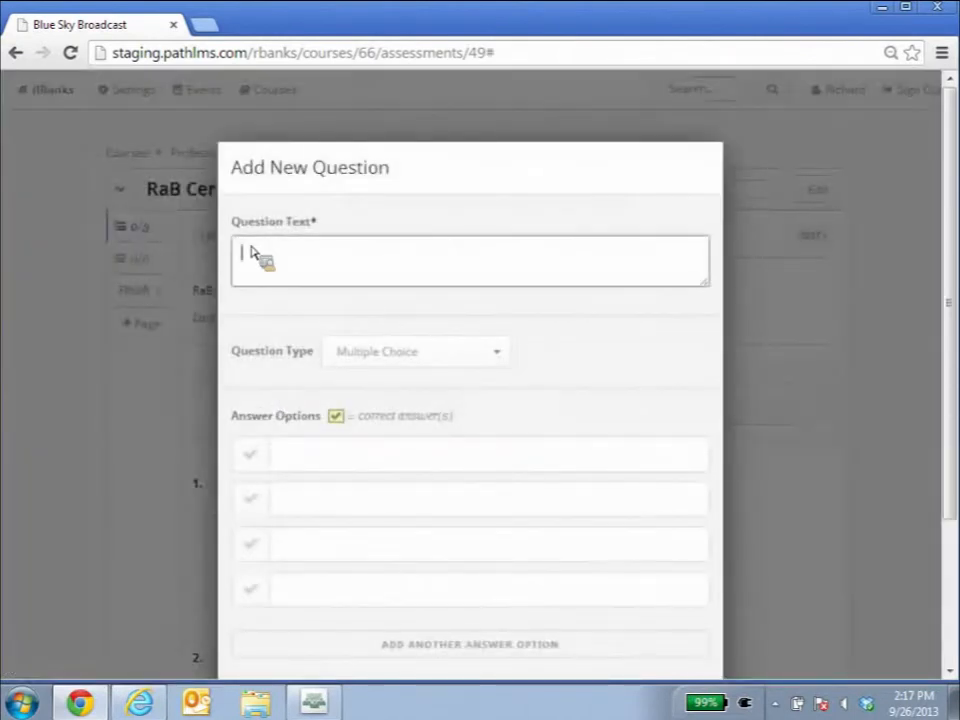
click(508, 357)
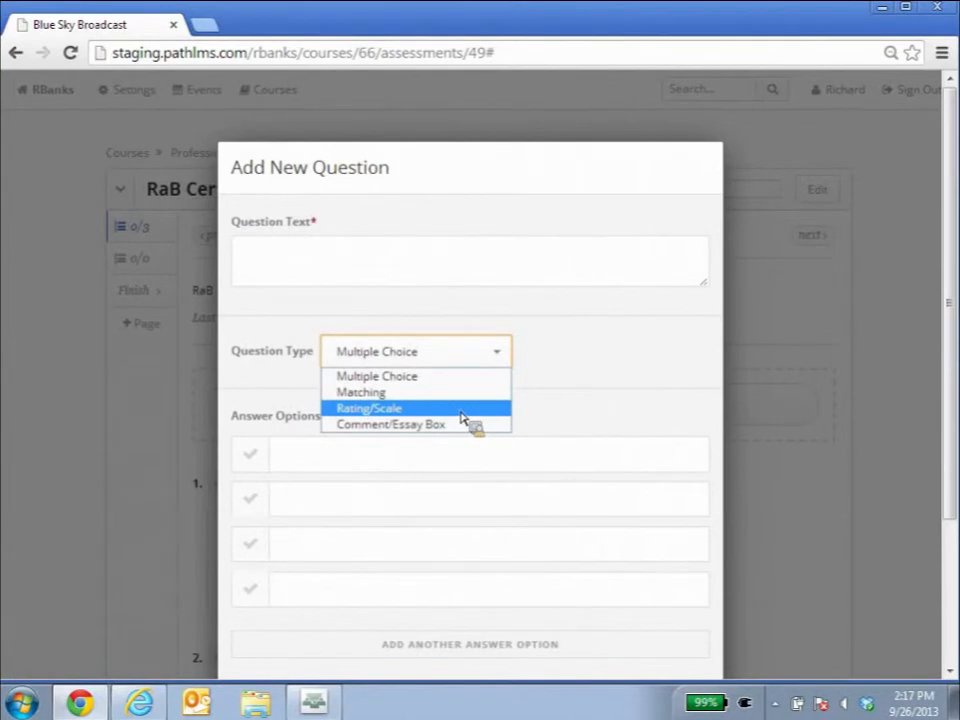
click(632, 395)
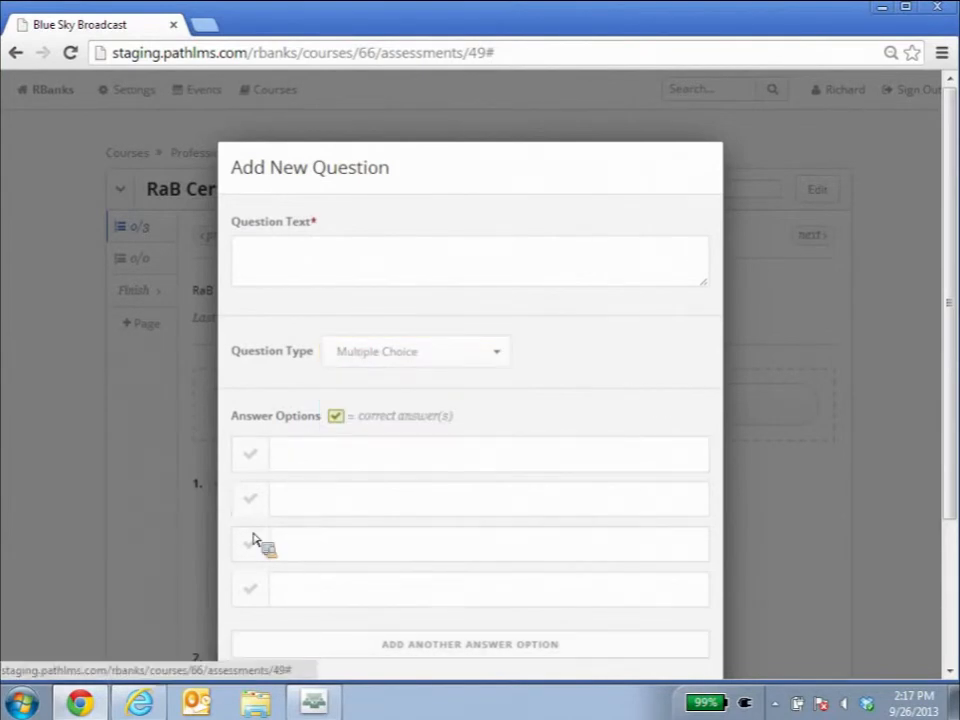
click(251, 457)
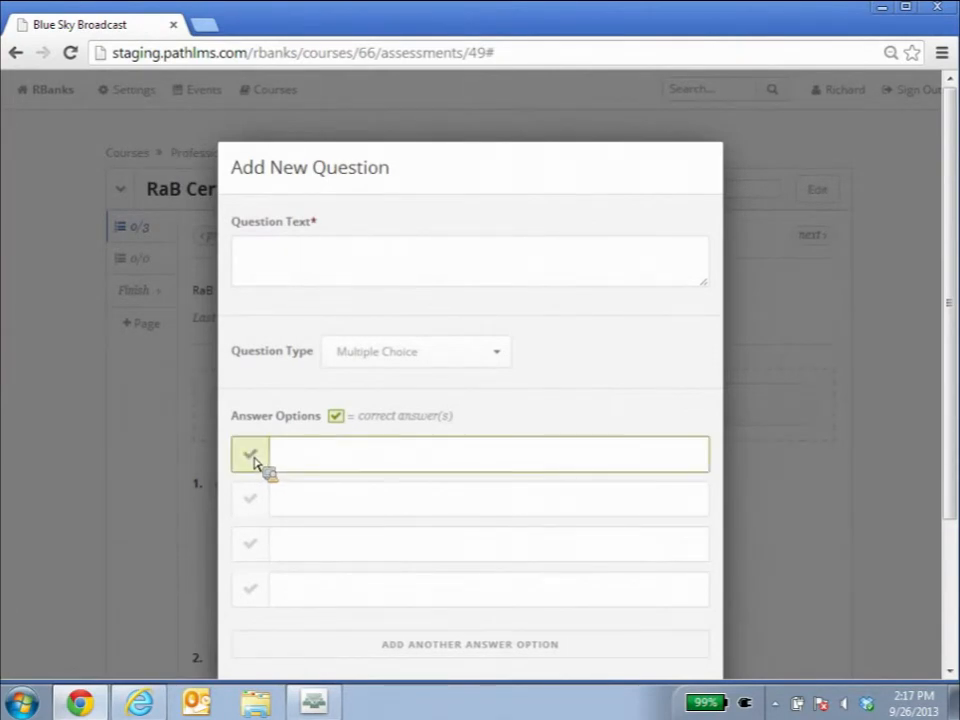
scroll(255, 460, down, 2)
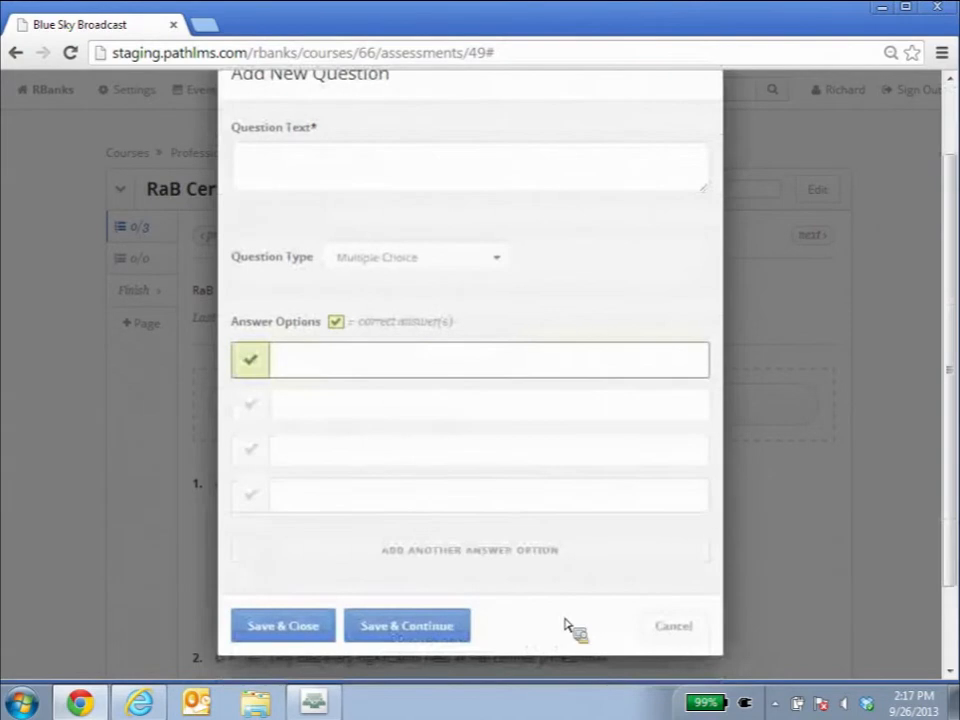
click(673, 626)
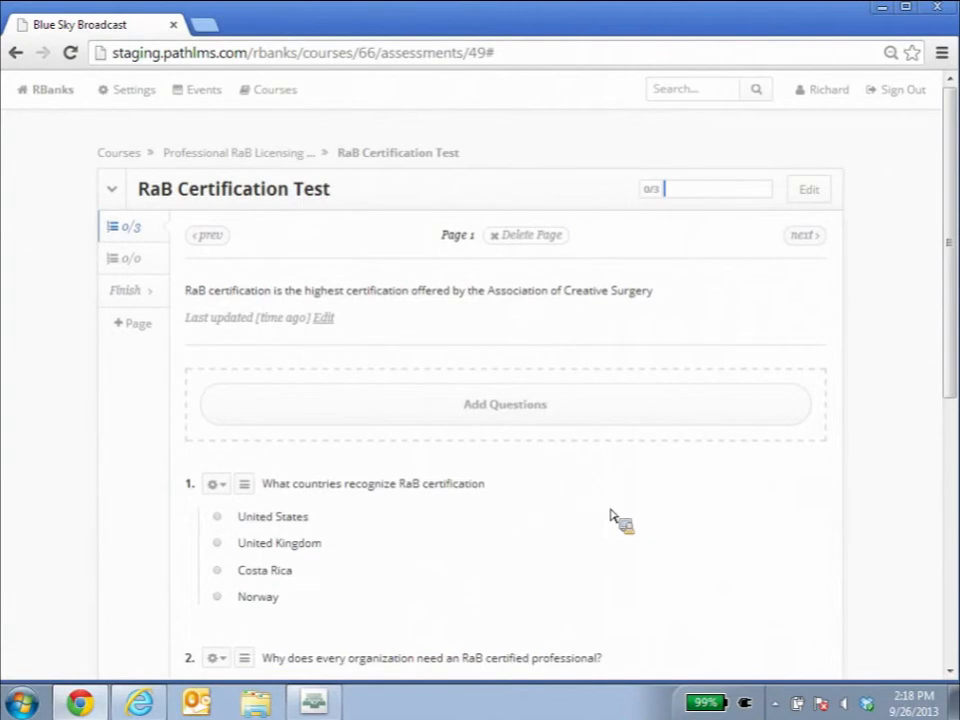
Take the test by answering all three questions, choosing United States and HIPPA compliance, and submit the answers.
scroll(605, 519, down, 1)
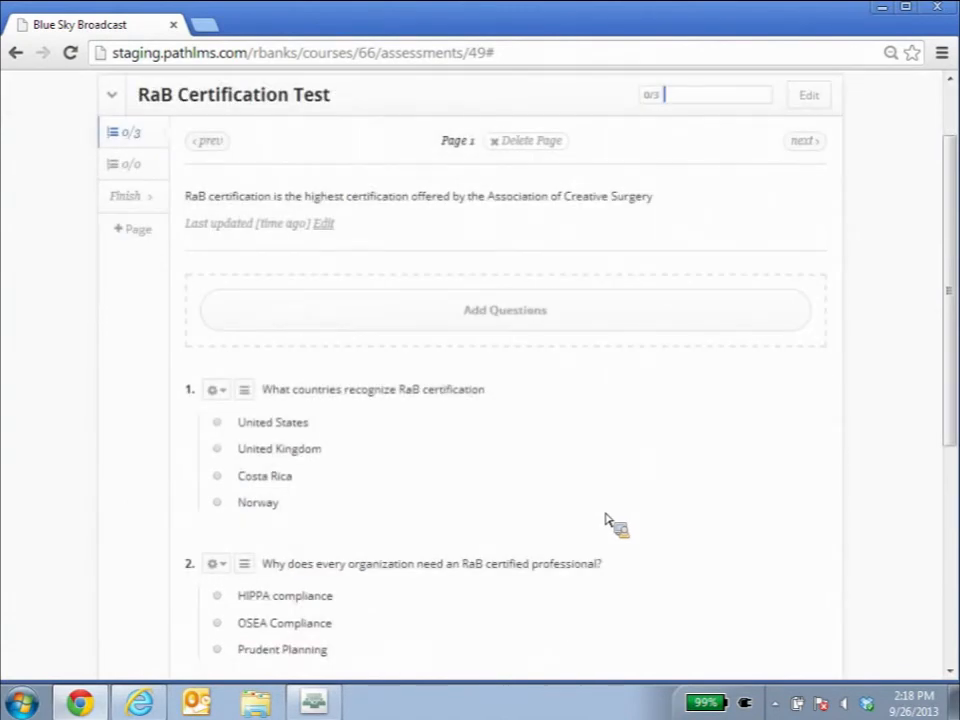
click(219, 424)
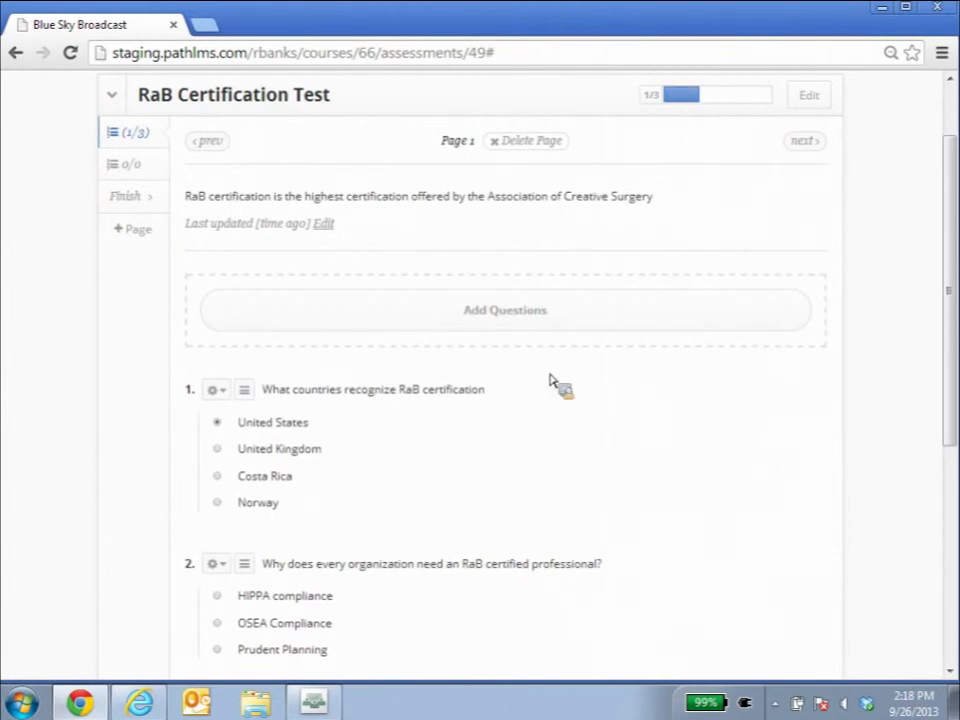
scroll(400, 445, down, 1)
click(218, 506)
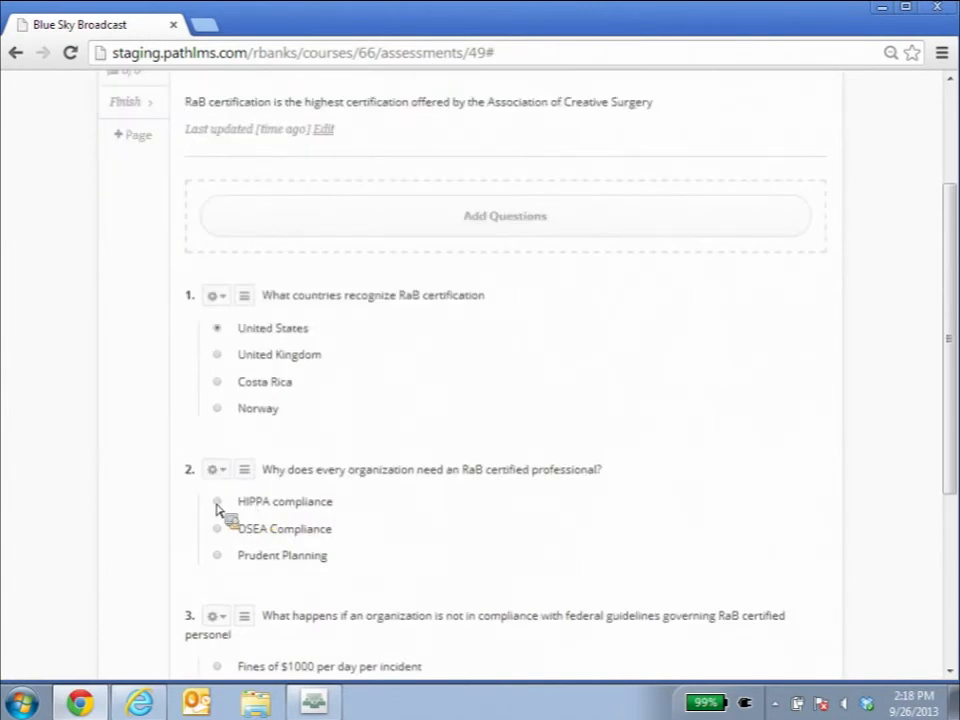
scroll(240, 530, down, 2)
click(216, 532)
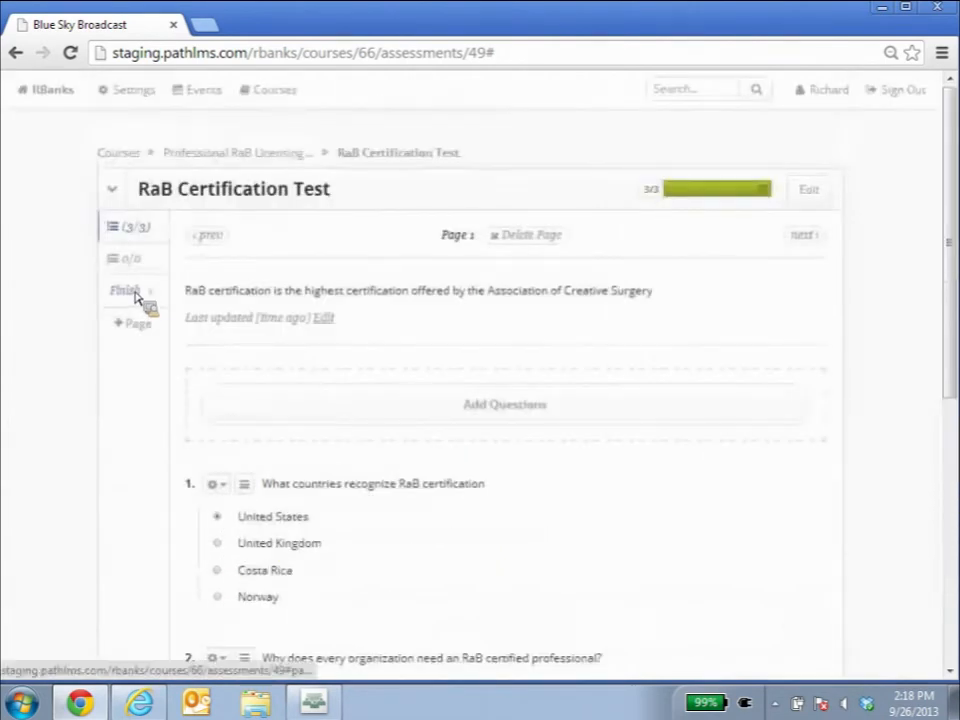
click(136, 293)
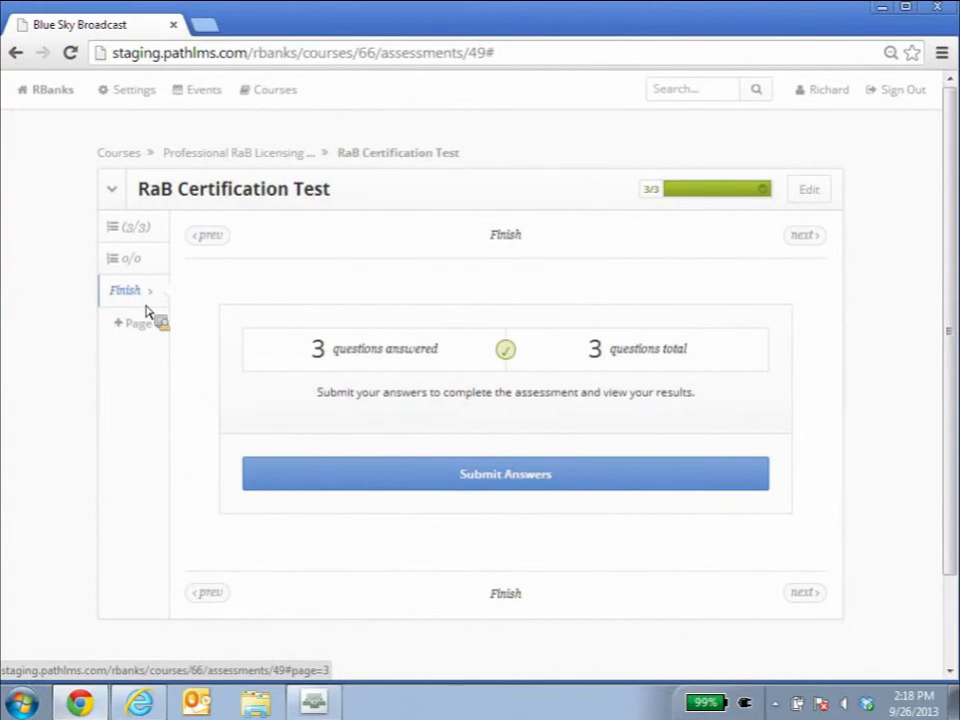
click(422, 474)
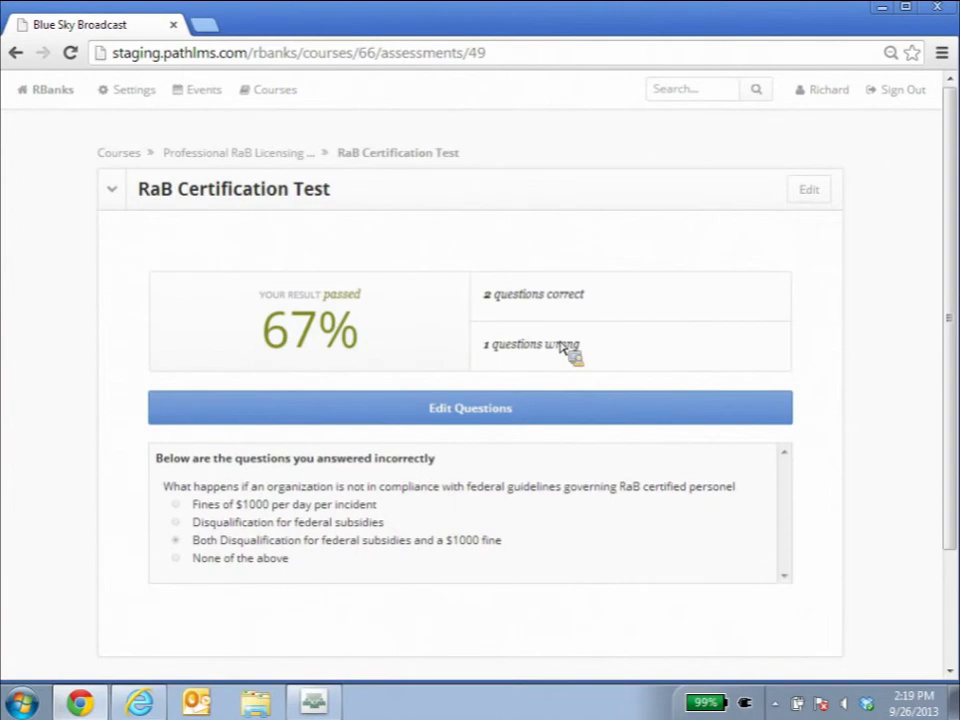
Review the test results, then return to the course page through the breadcrumb.
drag(595, 298, 506, 328)
drag(590, 352, 481, 358)
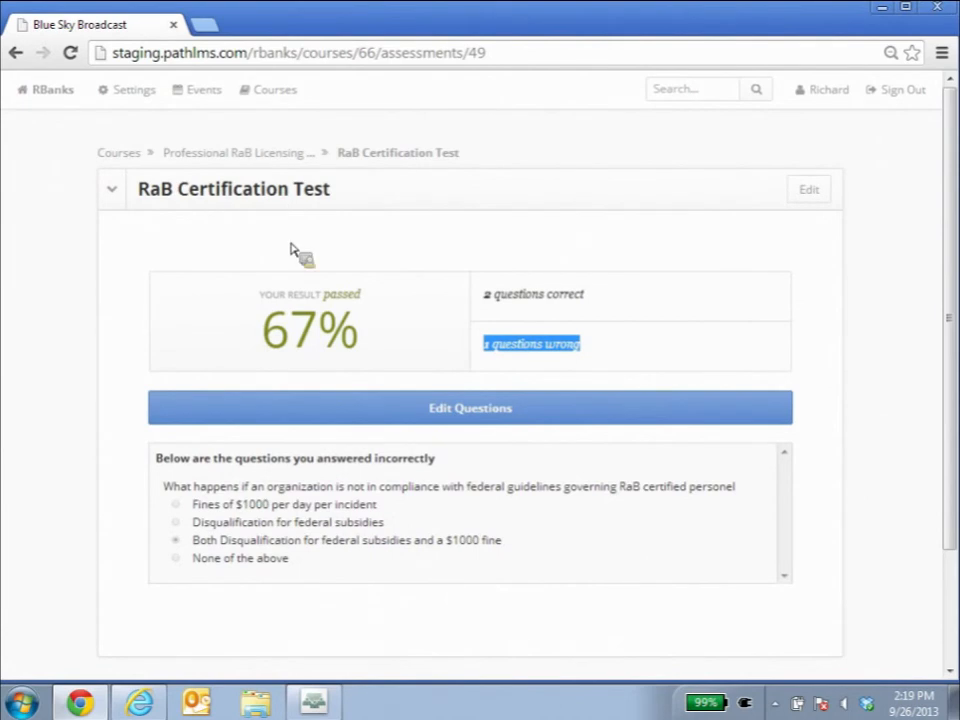
click(281, 158)
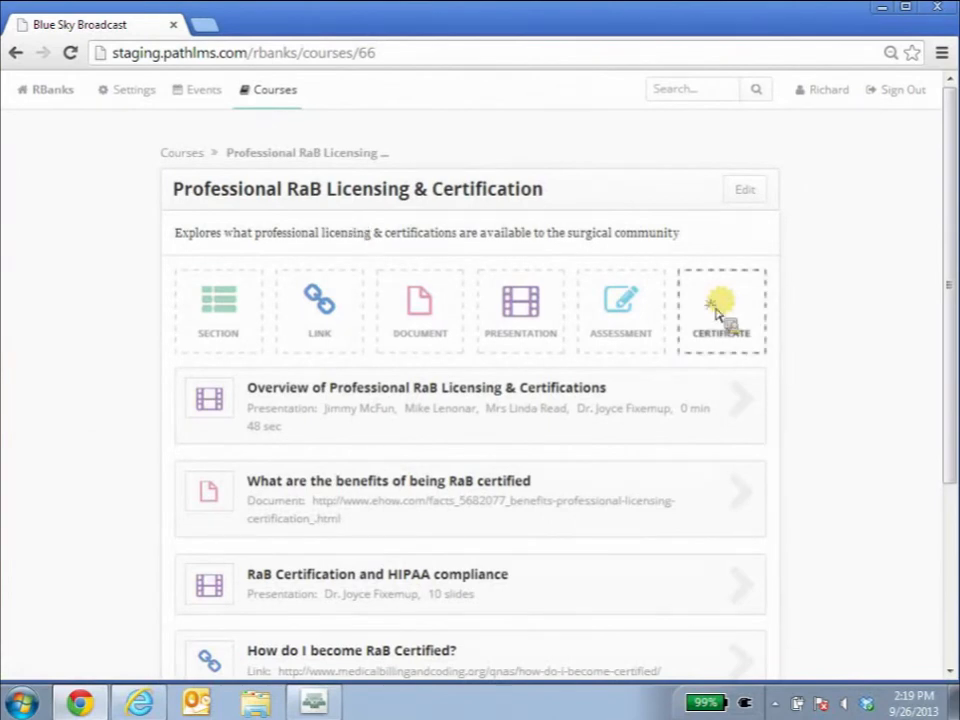
Start adding a certificate, tick the Section Name course item, review the dialog and cancel.
click(717, 314)
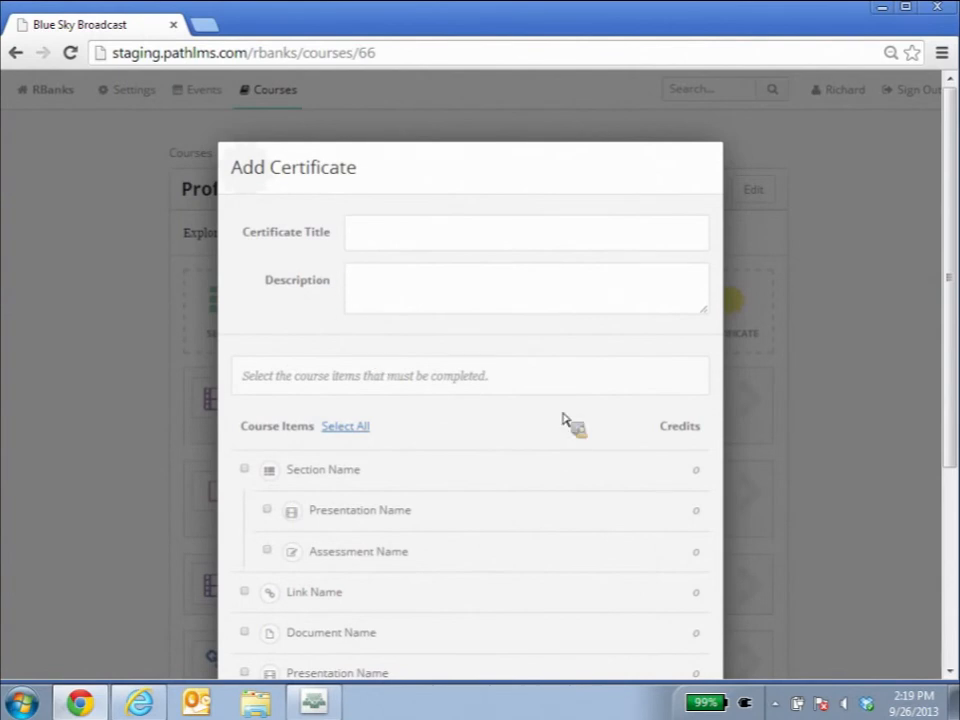
scroll(563, 418, down, 1)
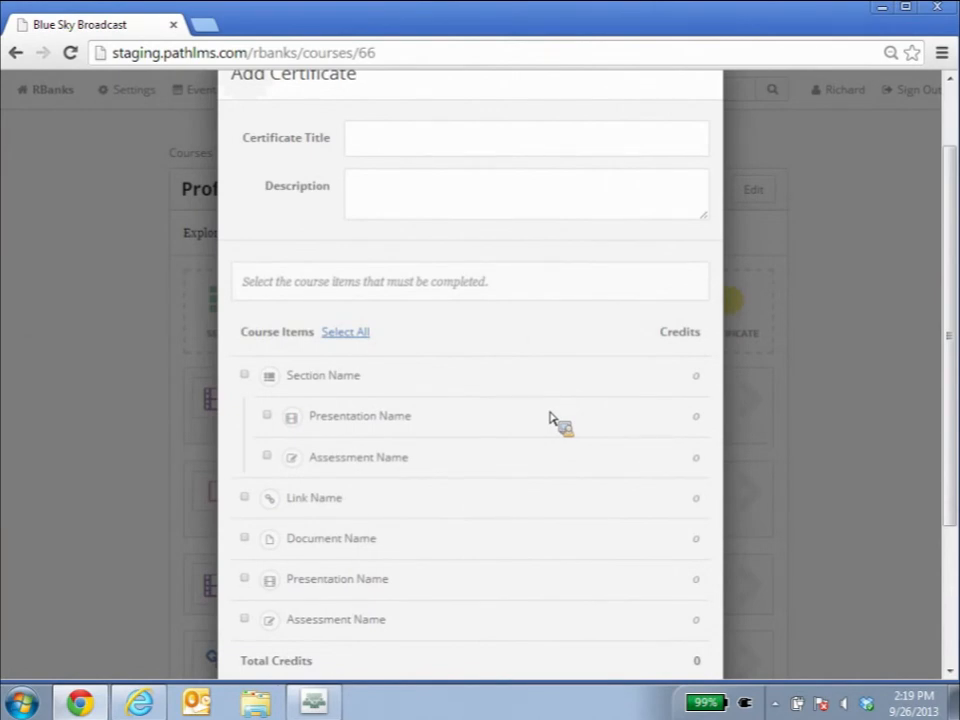
click(245, 376)
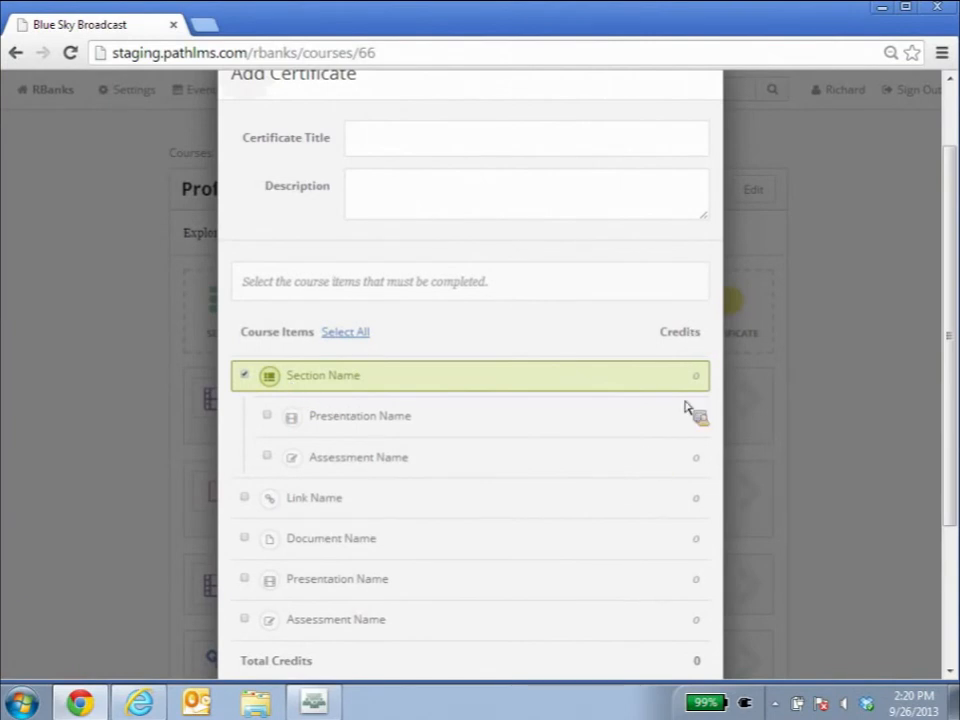
scroll(687, 420, down, 1)
click(677, 640)
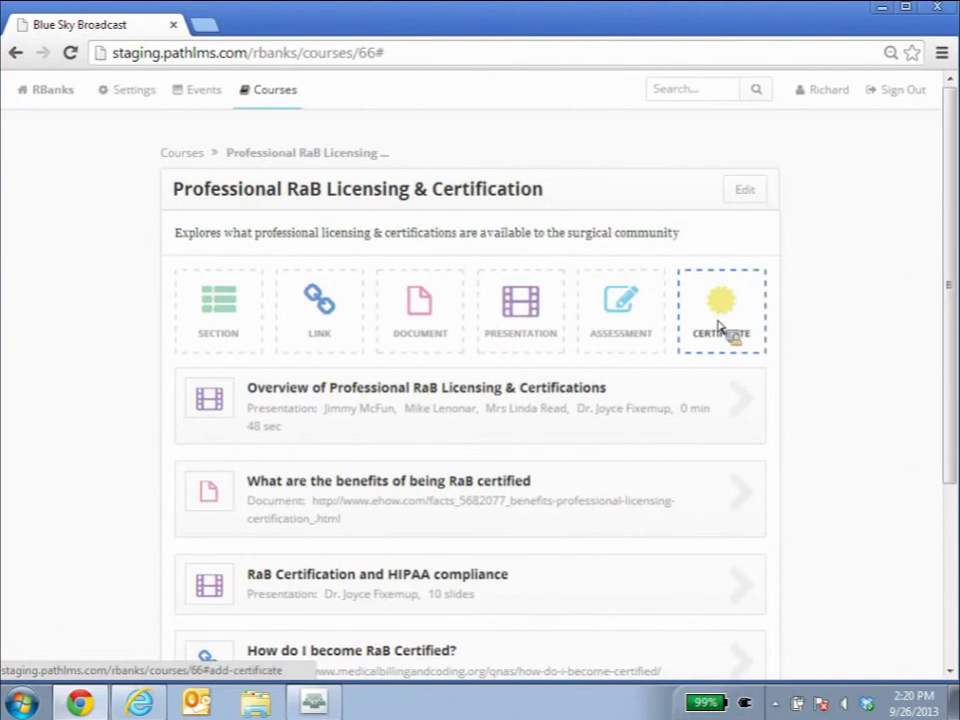
Go to Events and open the Job Fair for the Washington DC Area event.
click(212, 98)
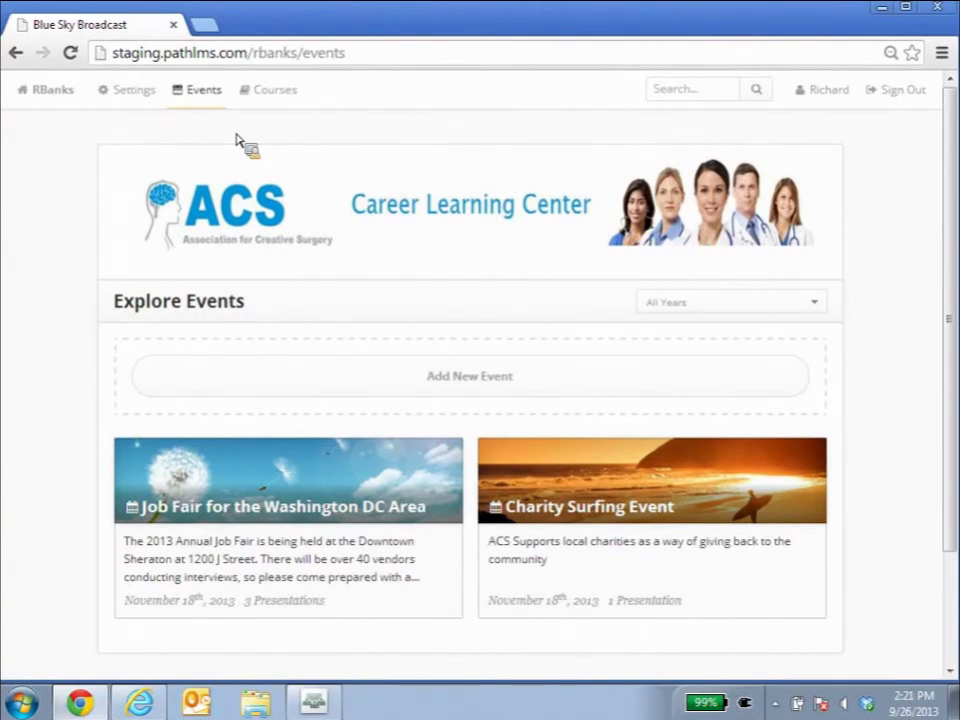
click(314, 516)
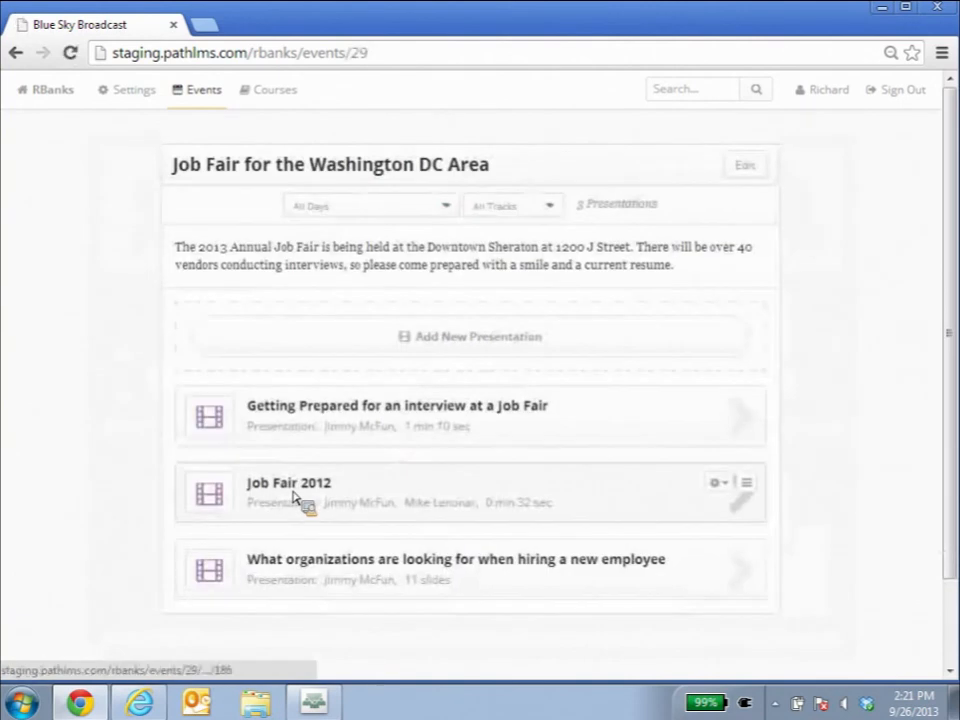